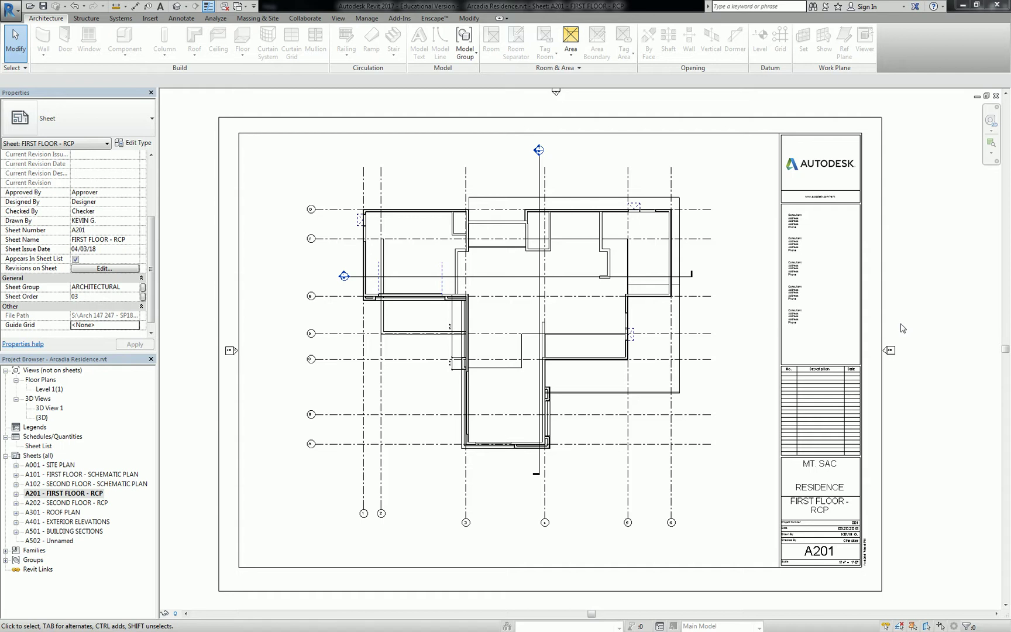
Restore the maximized Revit window to a smaller size so the program behind it shows
mouse_move(643, 6)
left_mouse_down()
mouse_move(665, 2)
mouse_move(619, 16)
mouse_move(660, 10)
left_mouse_up()
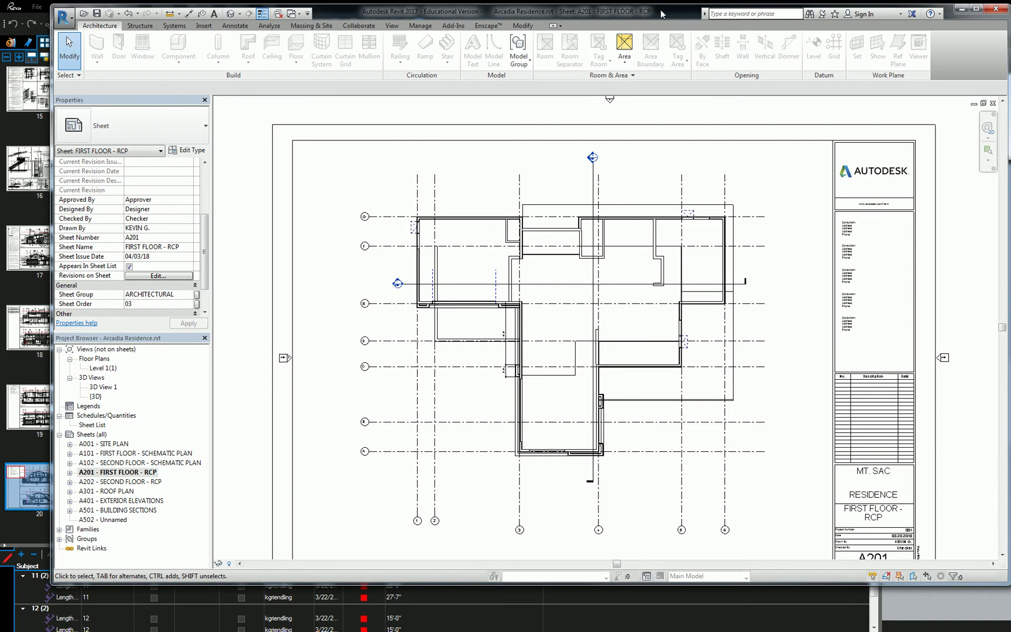
Bring Bluebeam Revu forward and zoom the building section toward Bathroom 2 and Bedroom 2
key("alt+Tab")
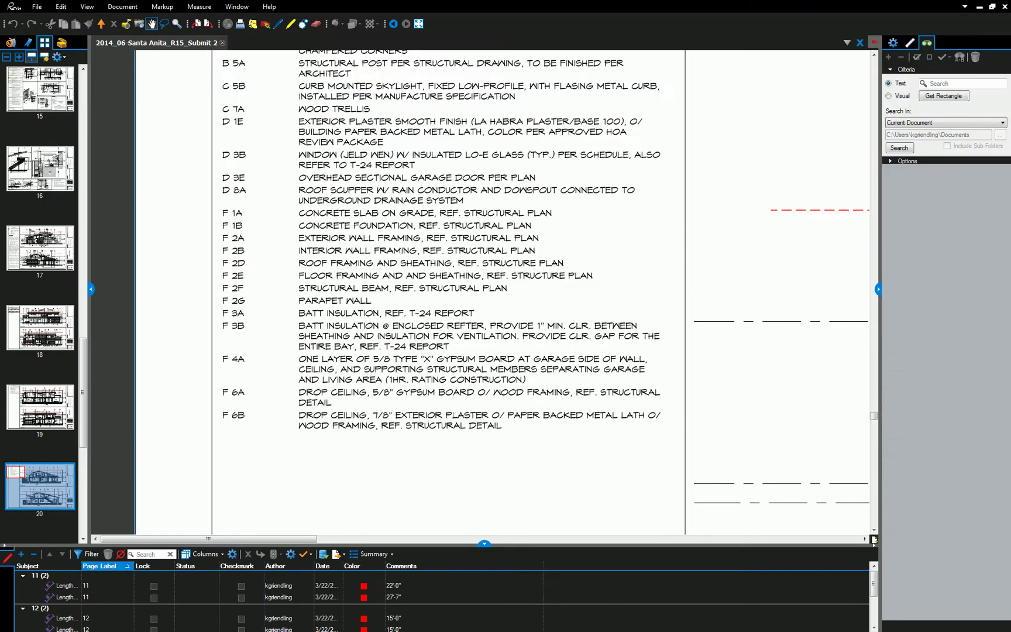
scroll(541, 247, "down", 3)
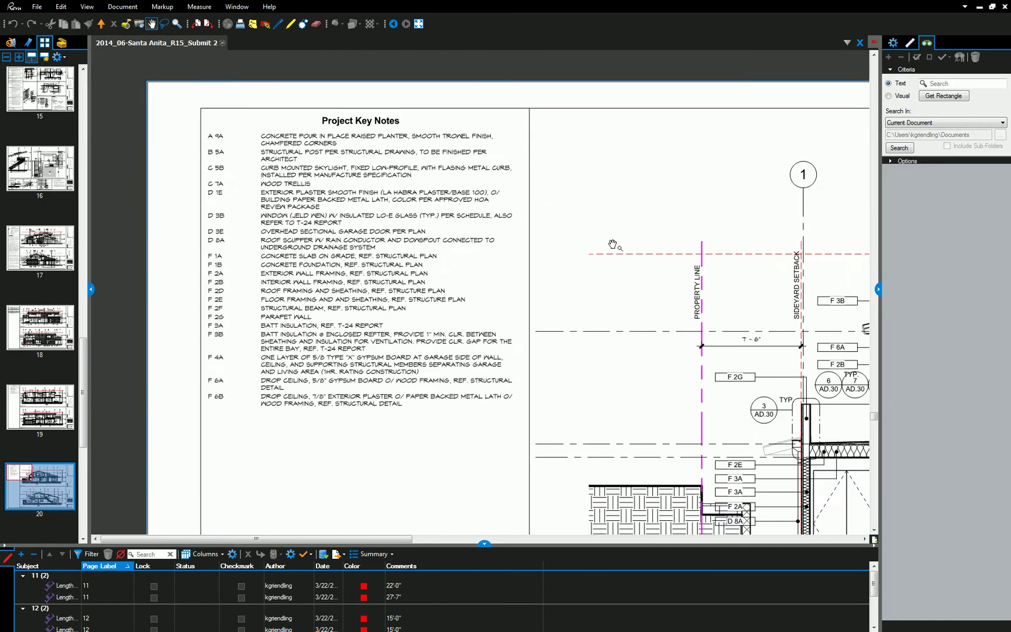
scroll(541, 247, "up", 2)
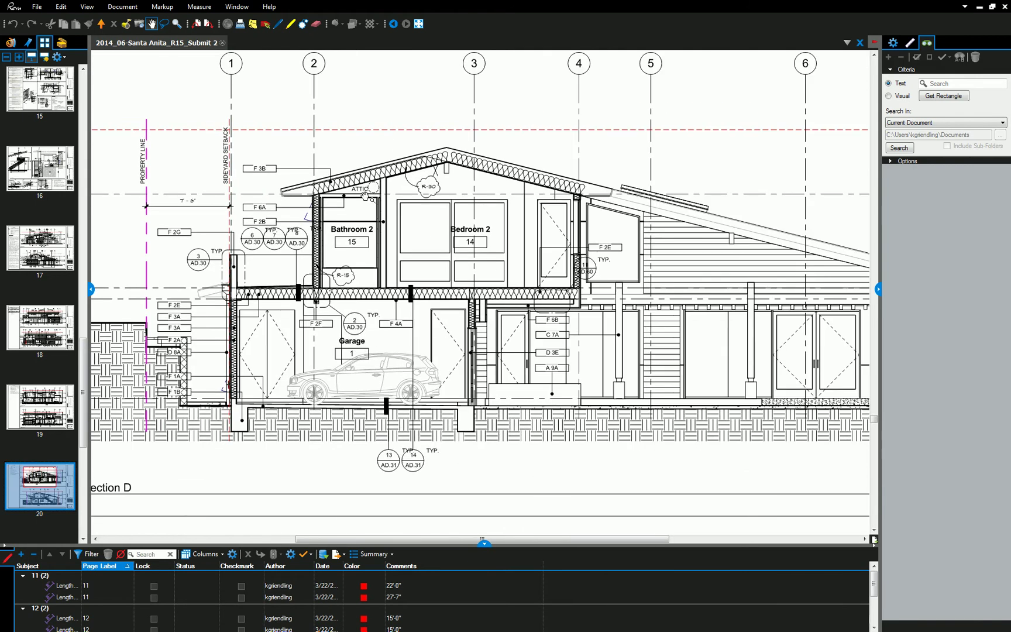
scroll(408, 216, "up", 1)
scroll(408, 215, "up", 2)
left_click_drag(472, 221, 523, 257)
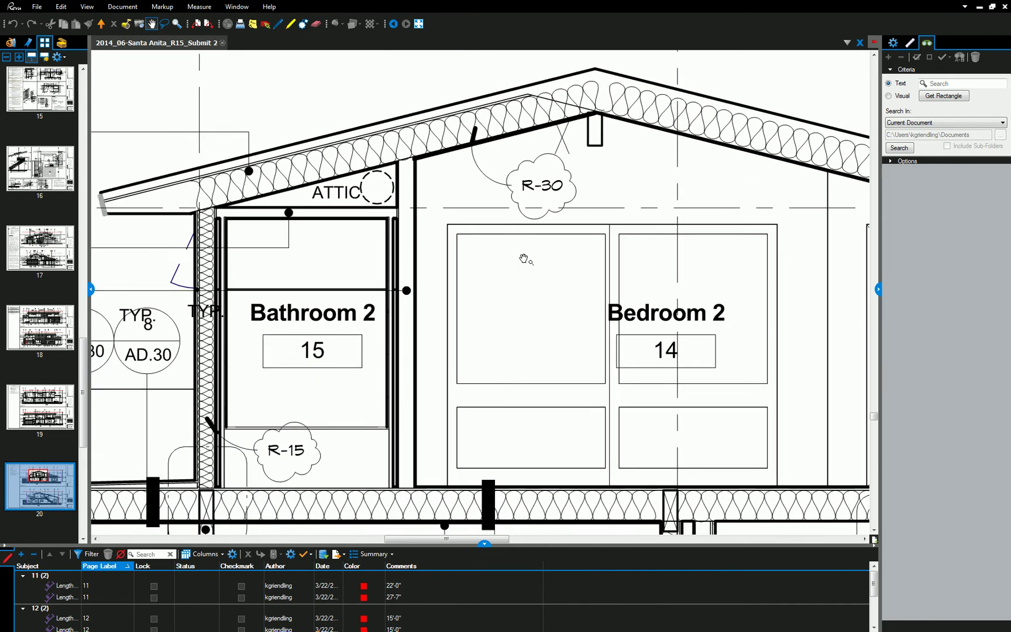
scroll(541, 258, "up", 1)
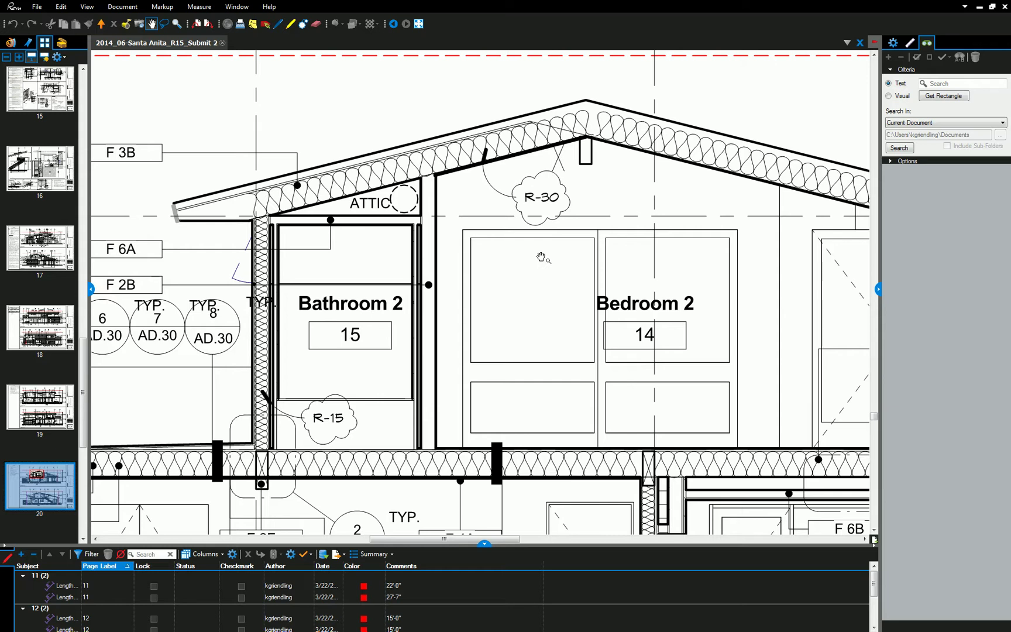
Zoom and pan the section to inspect Bathroom 2, Bedroom 2, the attic and the garage
scroll(484, 232, "down", 3)
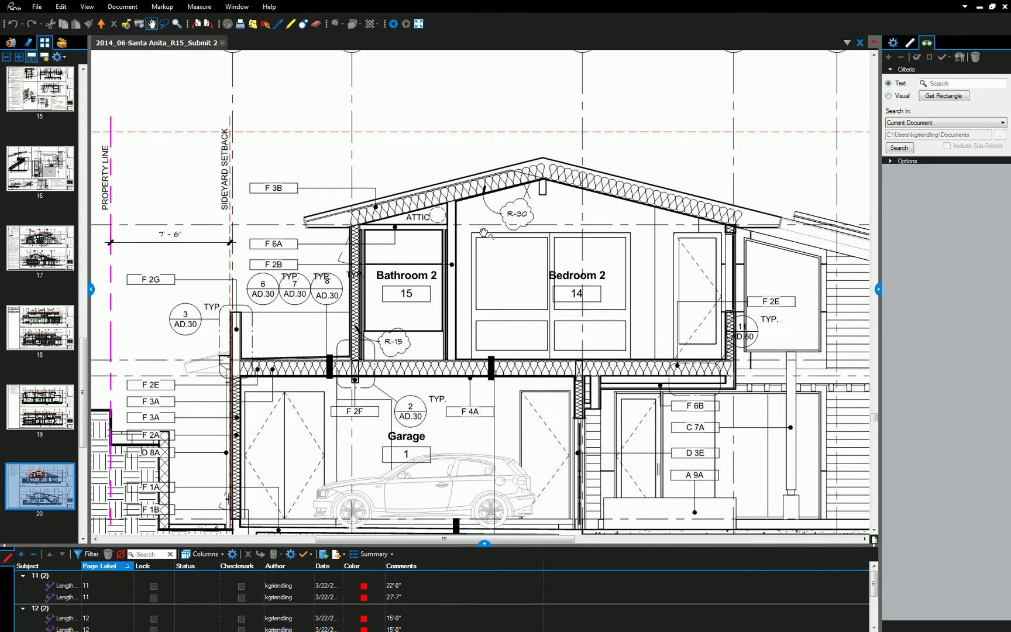
scroll(484, 232, "down", 3)
scroll(450, 217, "up", 3)
scroll(424, 205, "down", 1)
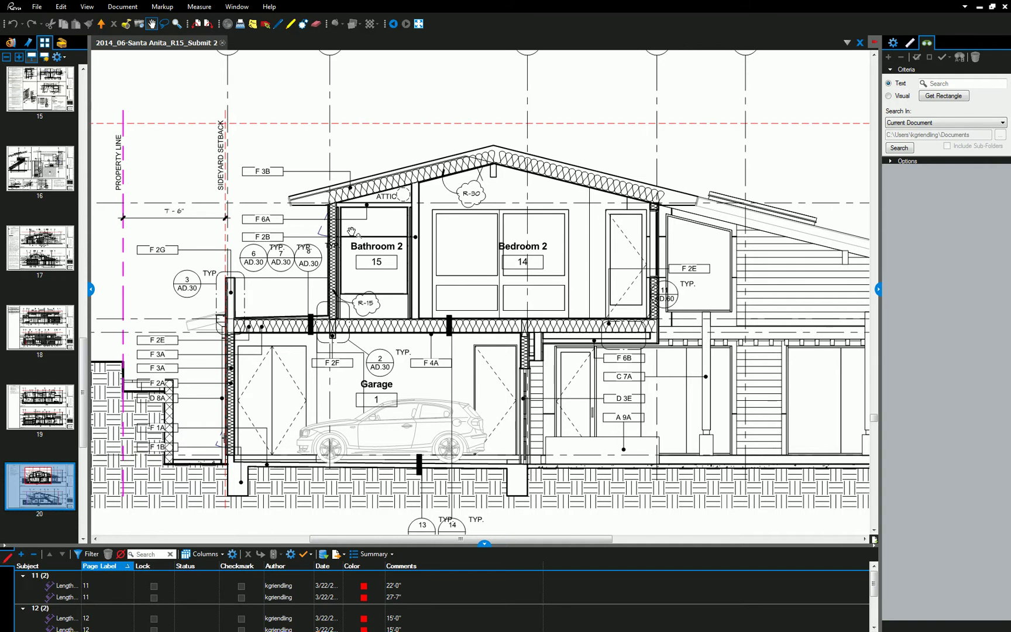
scroll(353, 232, "up", 2)
left_click_drag(441, 209, 225, 217)
scroll(339, 205, "up", 1)
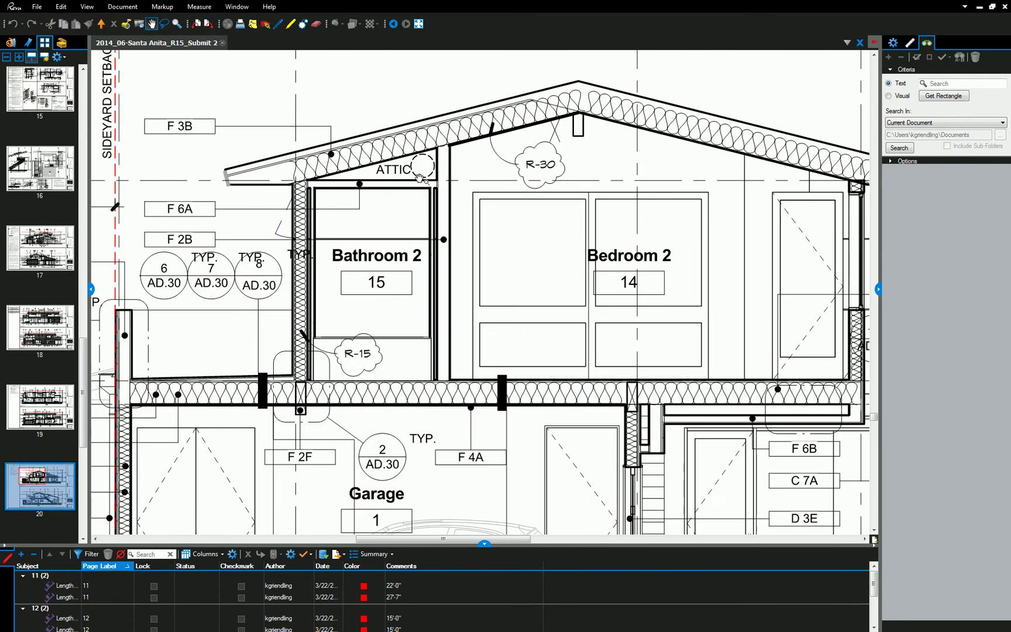
scroll(529, 163, "down", 1)
scroll(605, 181, "down", 1)
scroll(514, 316, "up", 3)
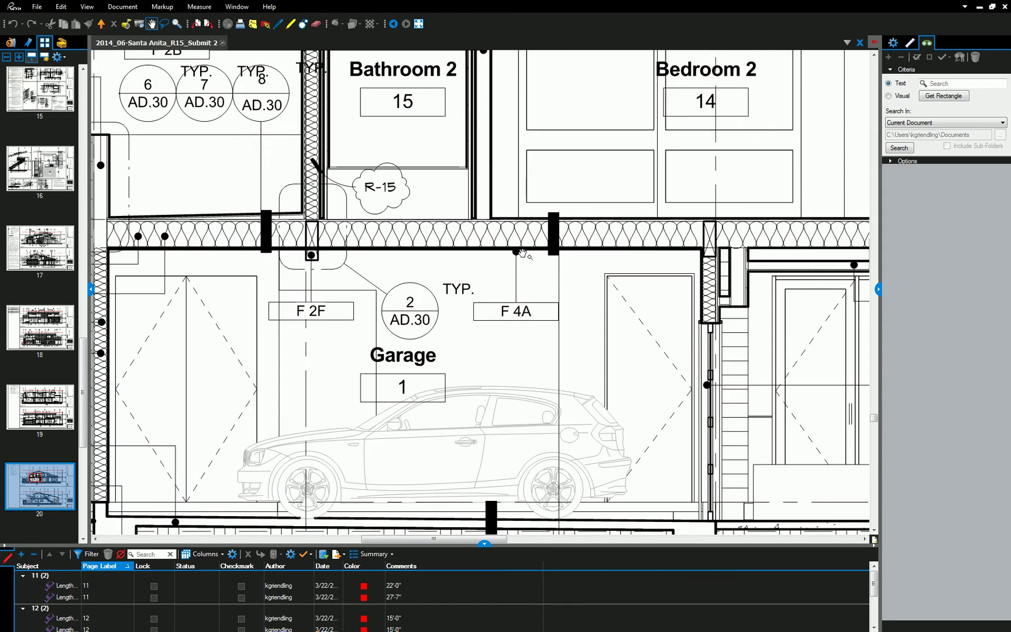
scroll(522, 253, "down", 2)
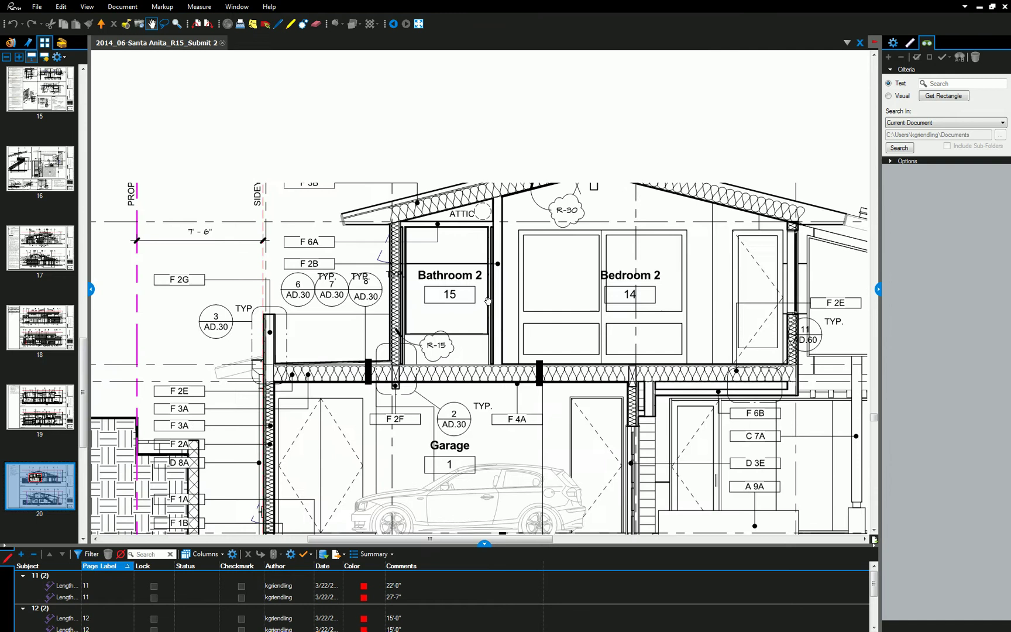
scroll(390, 228, "up", 2)
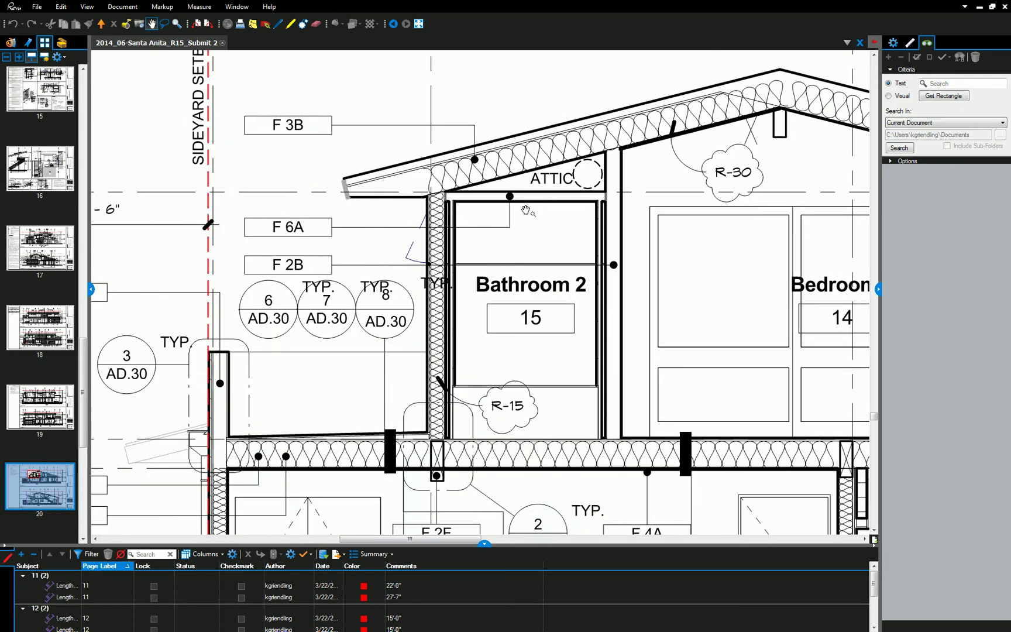
scroll(526, 210, "down", 3)
scroll(513, 248, "up", 5)
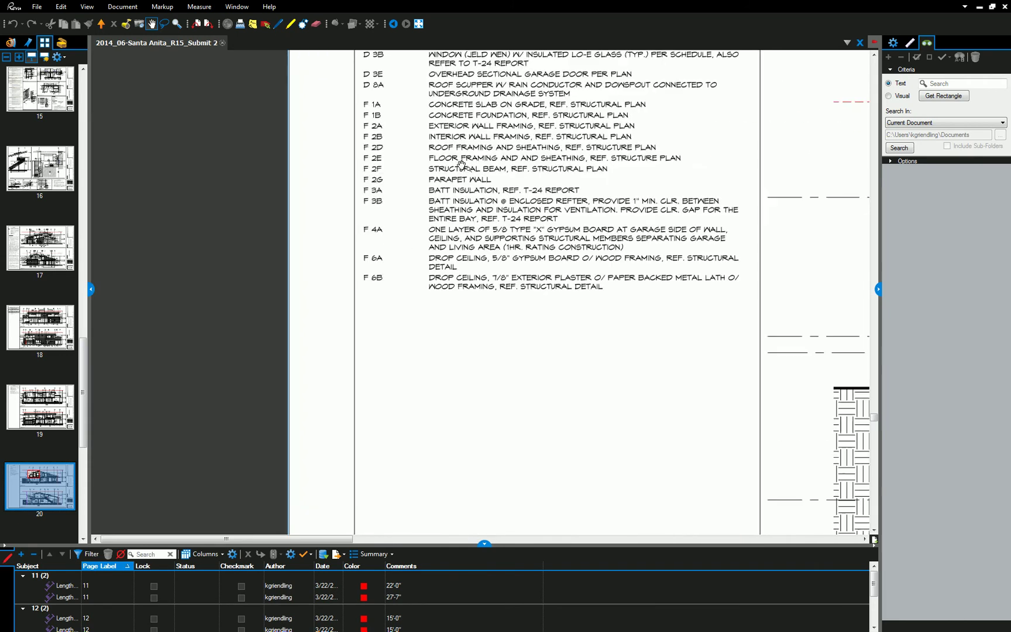
scroll(513, 248, "up", 1)
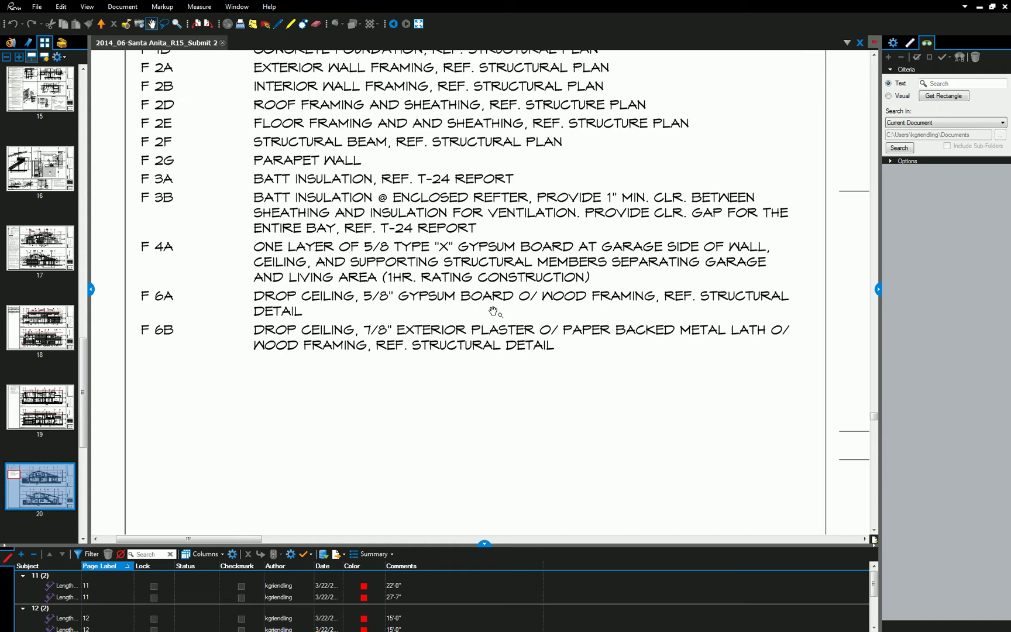
scroll(493, 311, "down", 5)
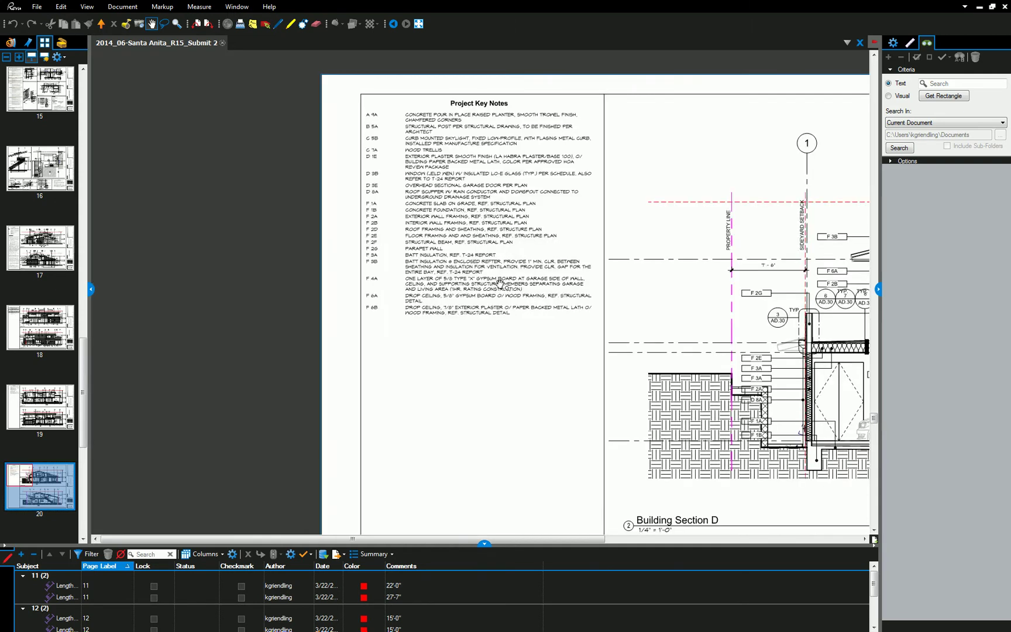
scroll(661, 254, "up", 2)
scroll(661, 254, "up", 2)
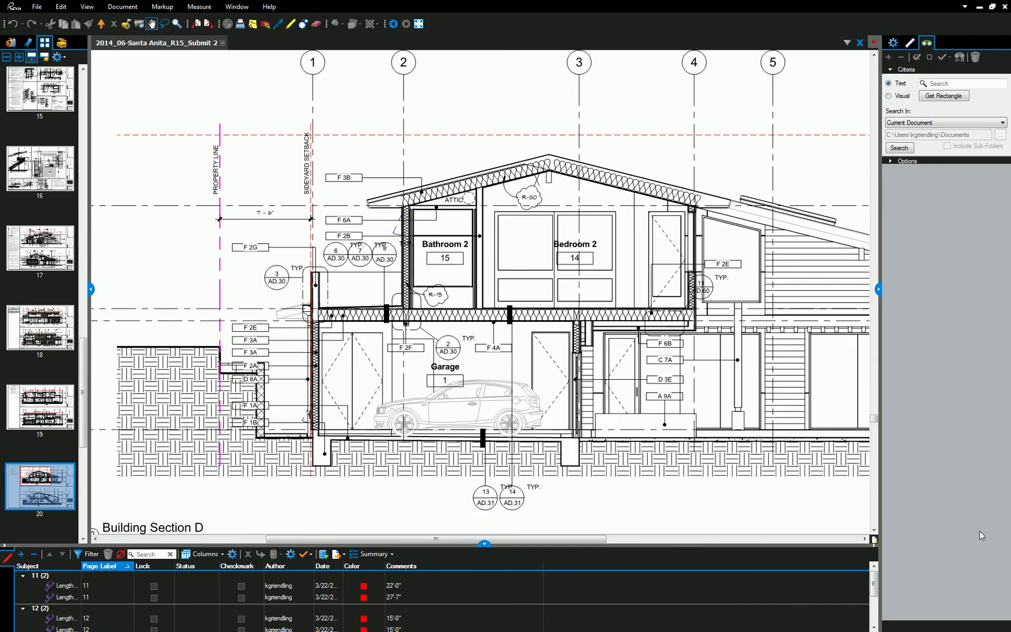
Back in Revit, activate the FIRST FLOOR RCP viewport on the sheet and start the Ceiling tool
key("alt+Tab")
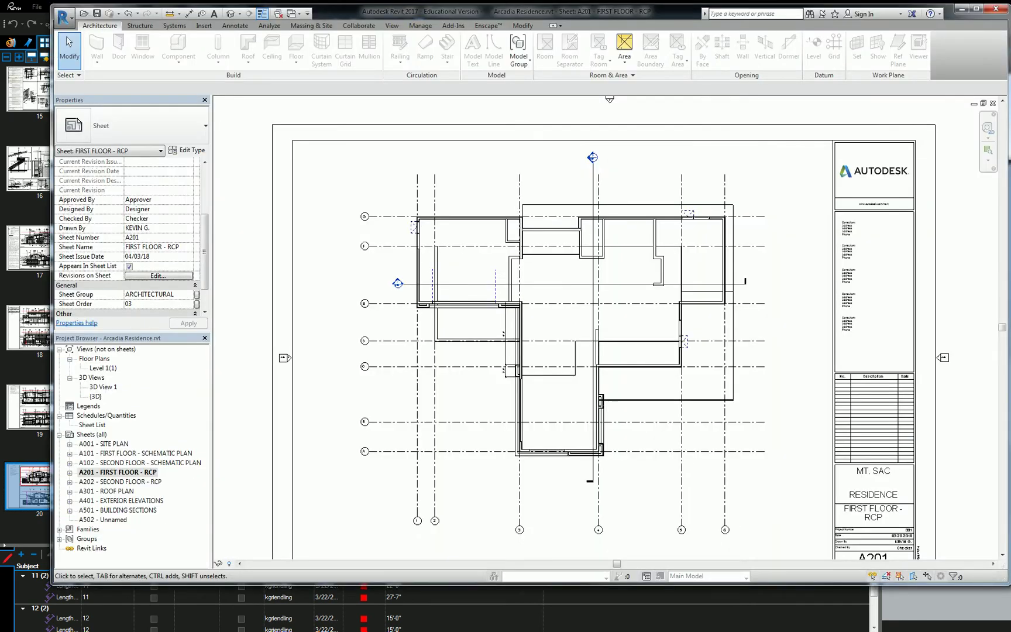
double_click(597, 329)
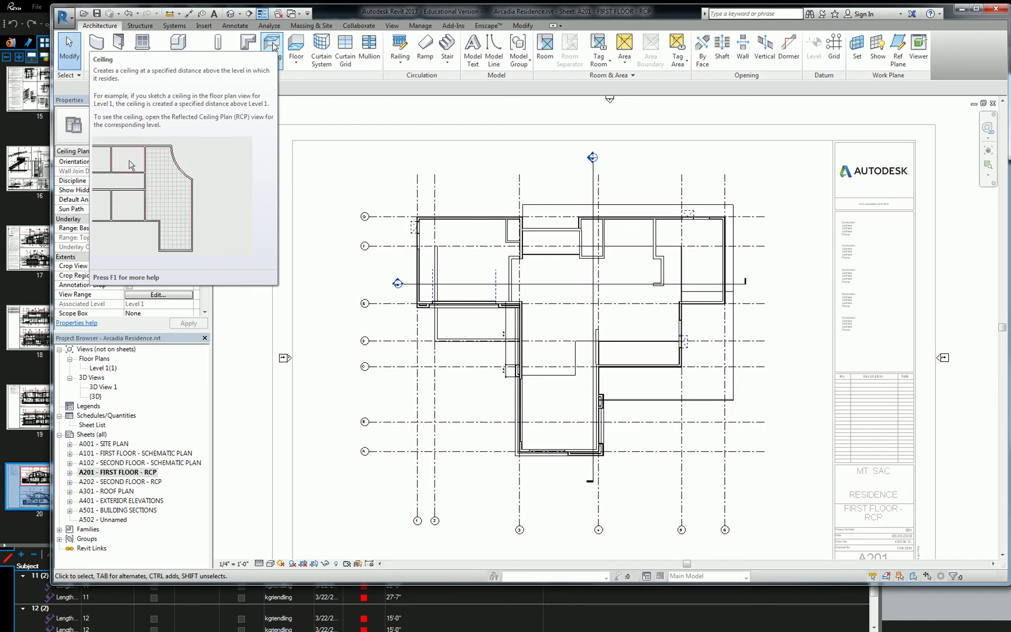
left_click(274, 46)
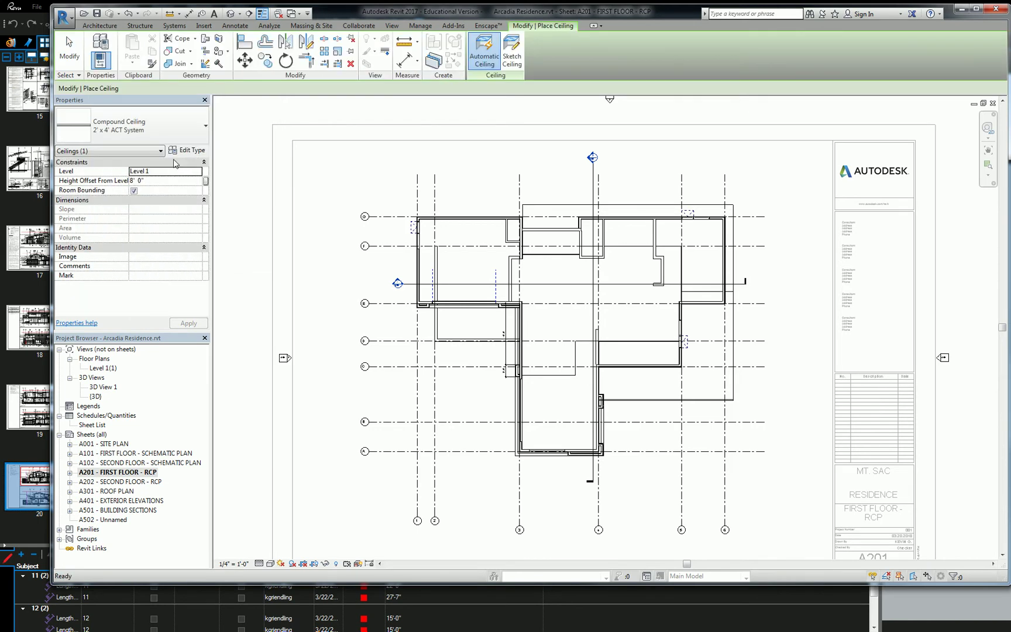
Choose the GWB on Mtl. Stud ceiling type and open its type properties
left_click(147, 121)
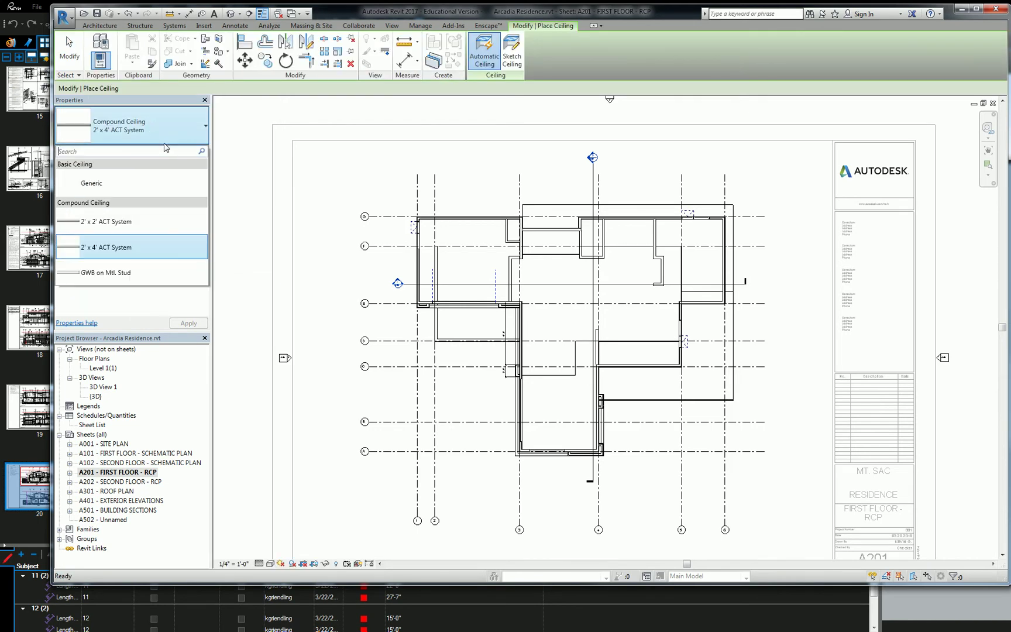
left_click(89, 274)
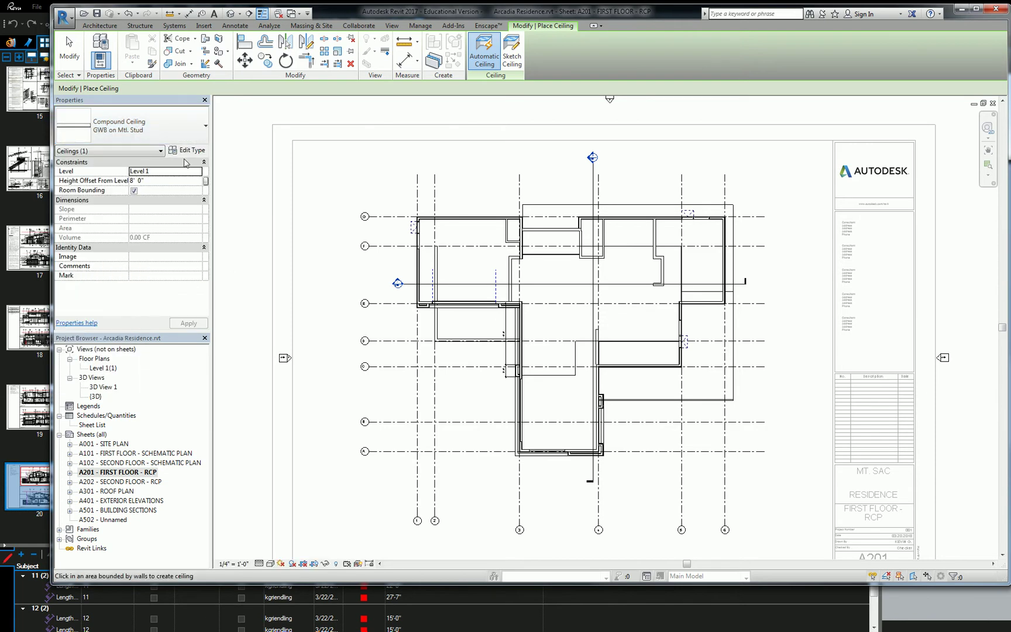
left_click(187, 151)
Duplicate the ceiling type as 'GWB on WD Stud' and open its layer structure for editing
left_click(794, 199)
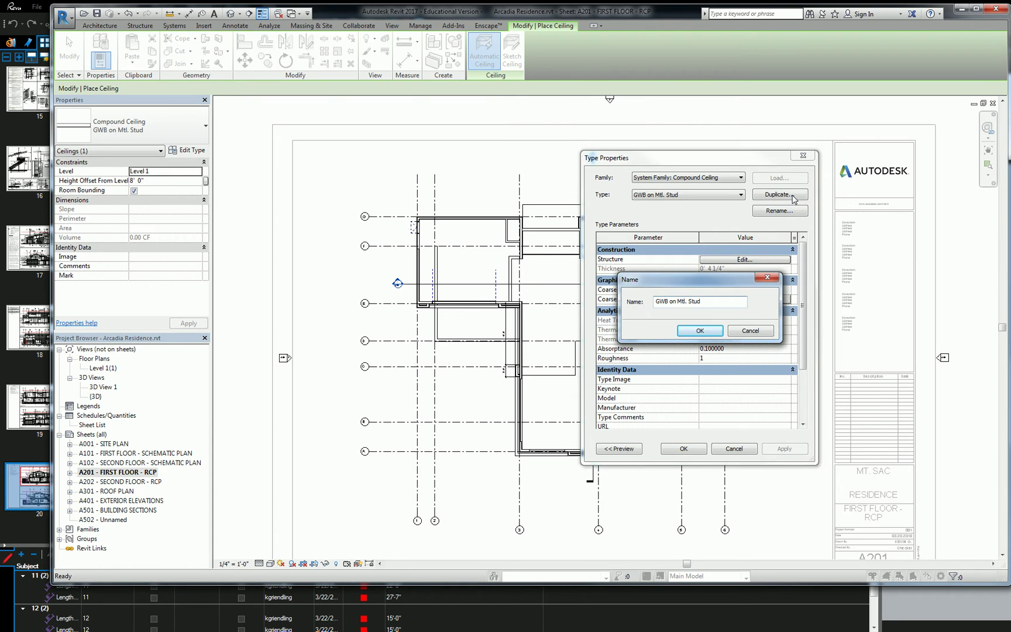
key("BackSpace")
key("BackSpace")
key("BackSpace")
type("Wd")
key("BackSpace")
type("D")
left_click(699, 330)
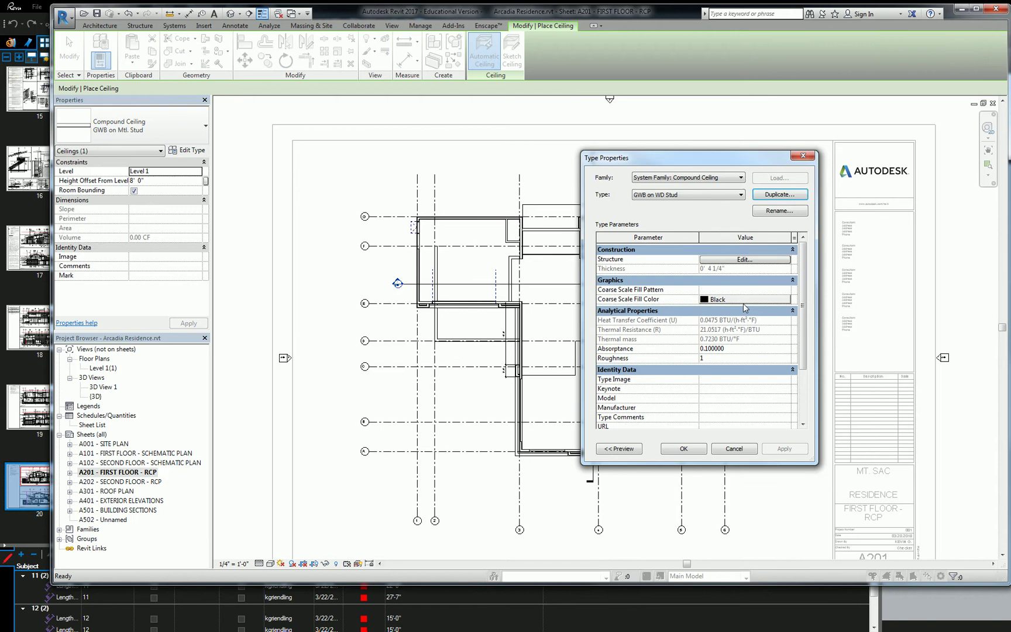
left_click(749, 260)
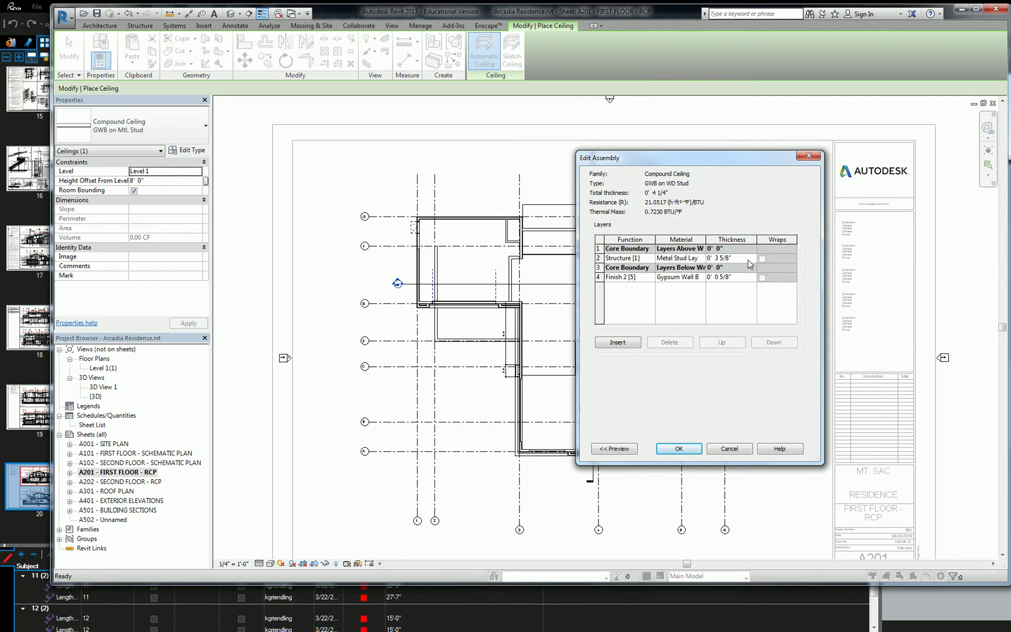
Replace the Structure layer's Metal Stud Layer material with Wood Stud, found by searching 'stud'
left_click(699, 258)
left_click(705, 257)
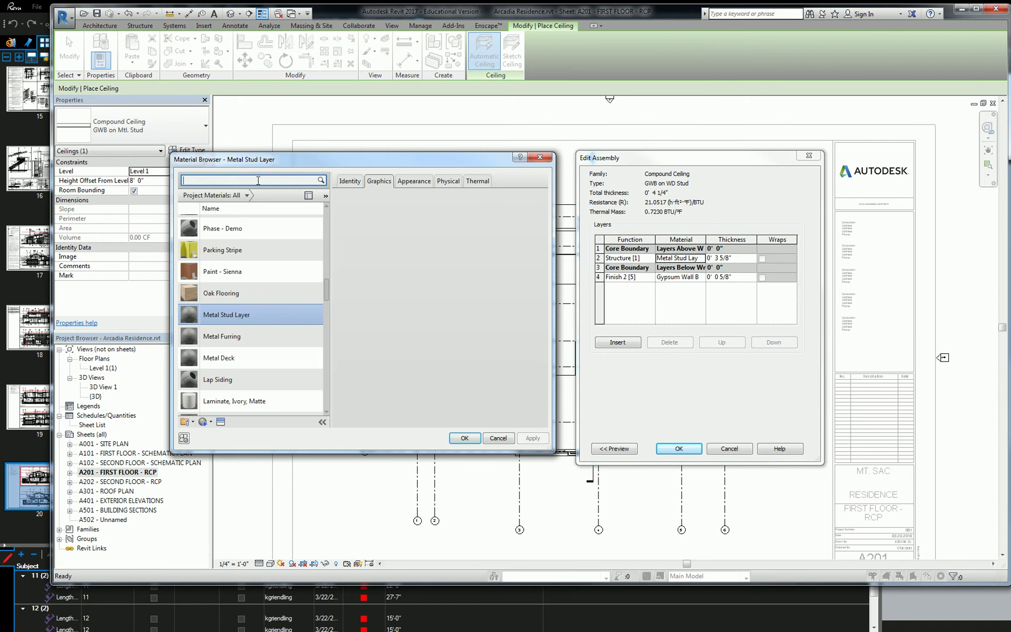
left_click(257, 180)
type("stud")
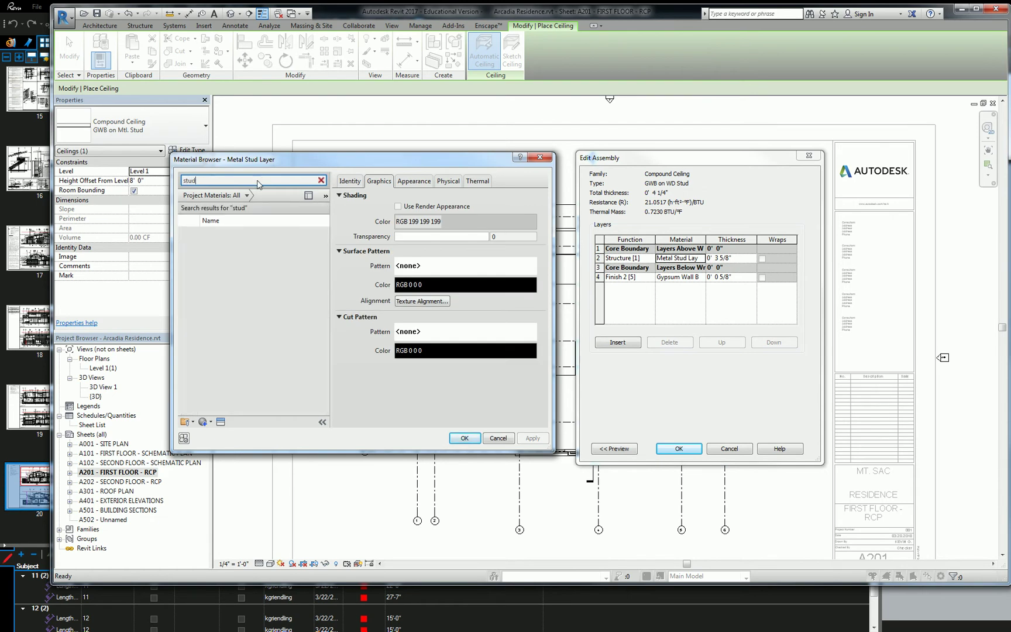
left_click(240, 234)
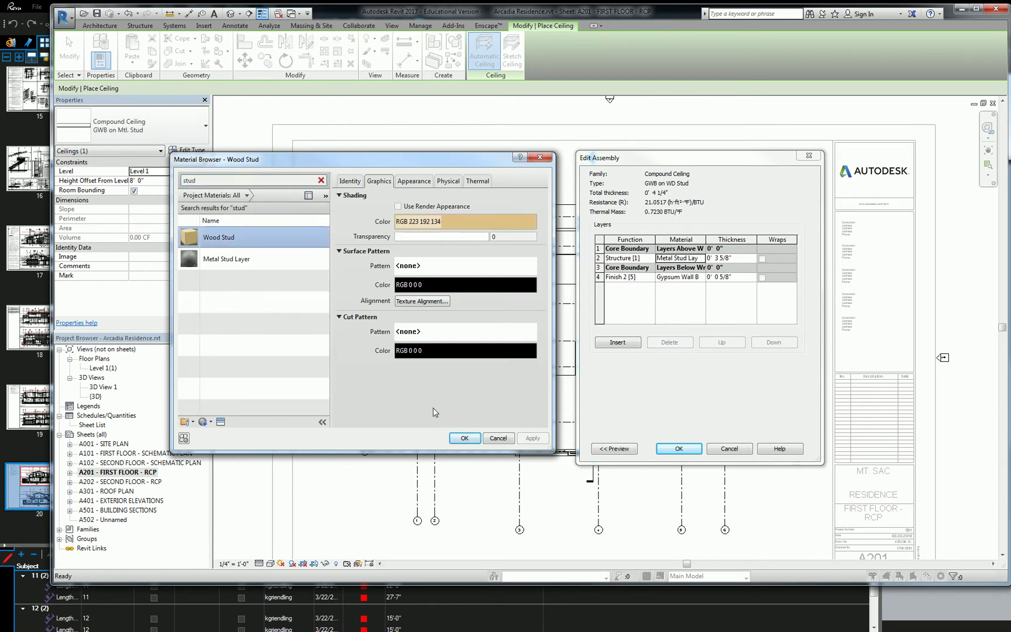
left_click(465, 438)
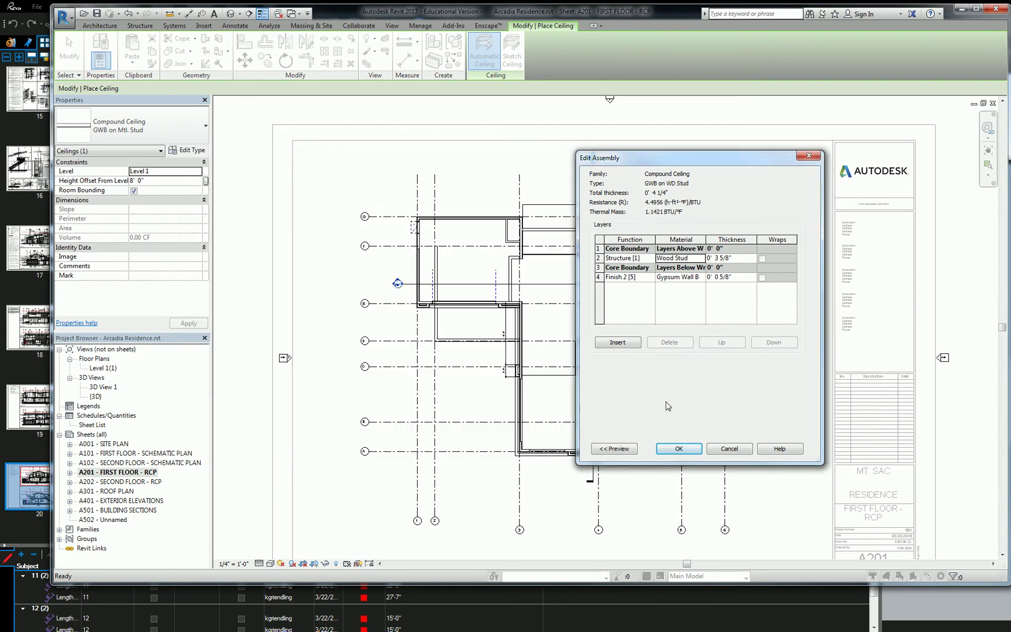
Confirm the wood-stud assembly, then duplicate the type under the name 'GWB' and edit its structure
left_click(678, 449)
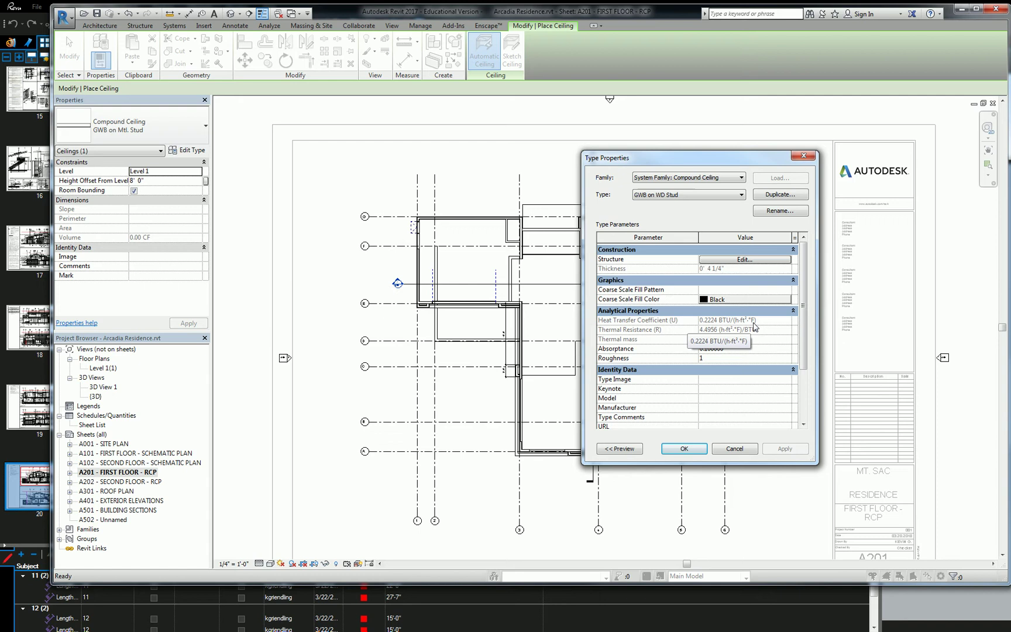
left_click(795, 195)
key("End")
key("BackSpace")
key("BackSpace")
key("BackSpace")
key("BackSpace")
key("BackSpace")
key("BackSpace")
key("BackSpace")
key("BackSpace")
key("BackSpace")
key("BackSpace")
key("BackSpace")
key("BackSpace")
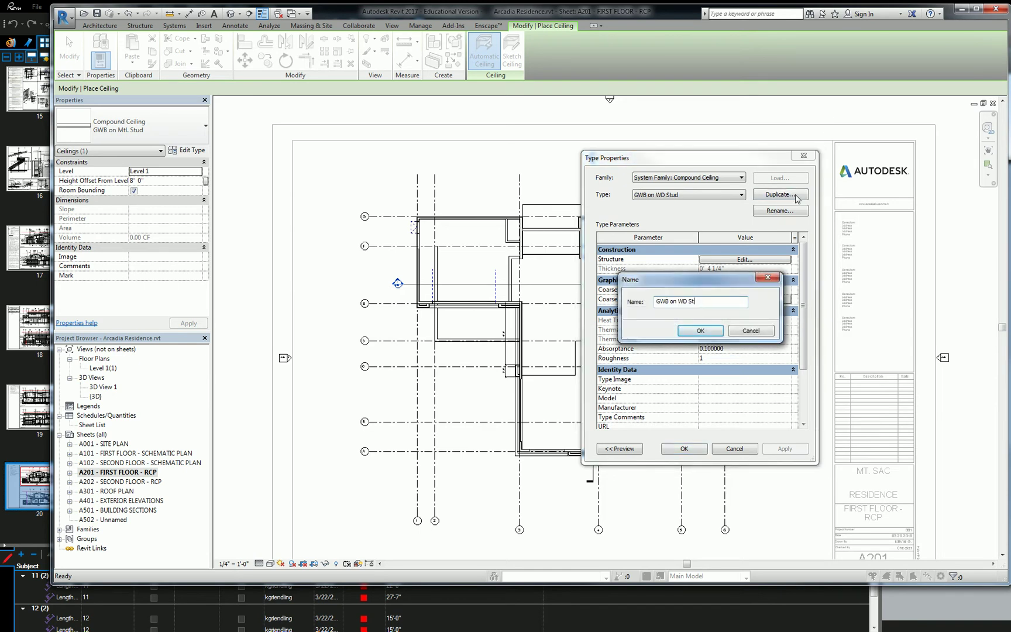
left_click(700, 330)
left_click(728, 260)
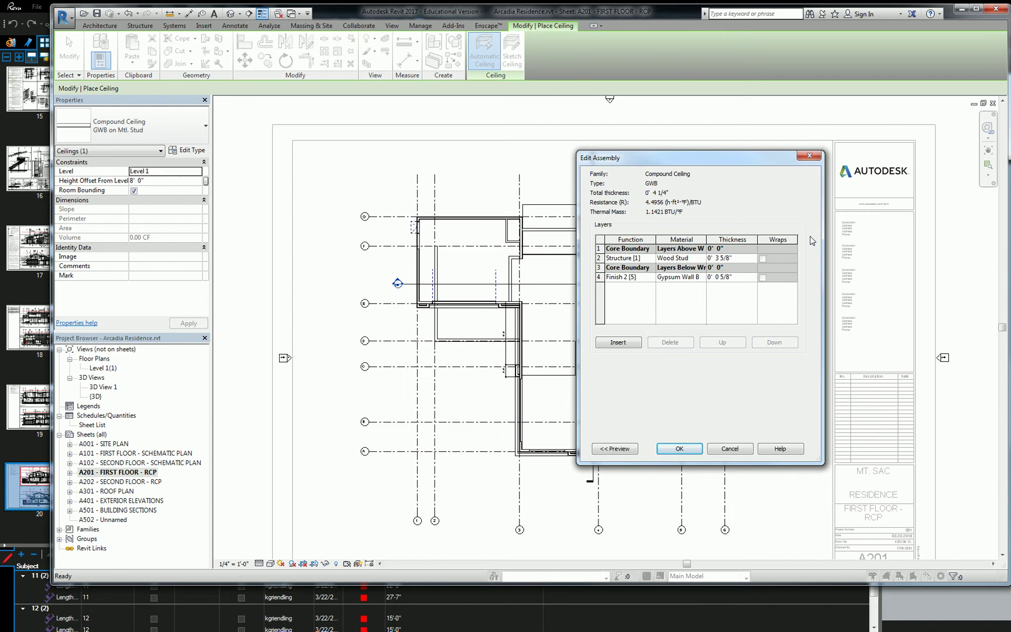
Move the 5/8" gypsum board layer into the core, delete the Wood Stud layer, and apply
left_click(606, 260)
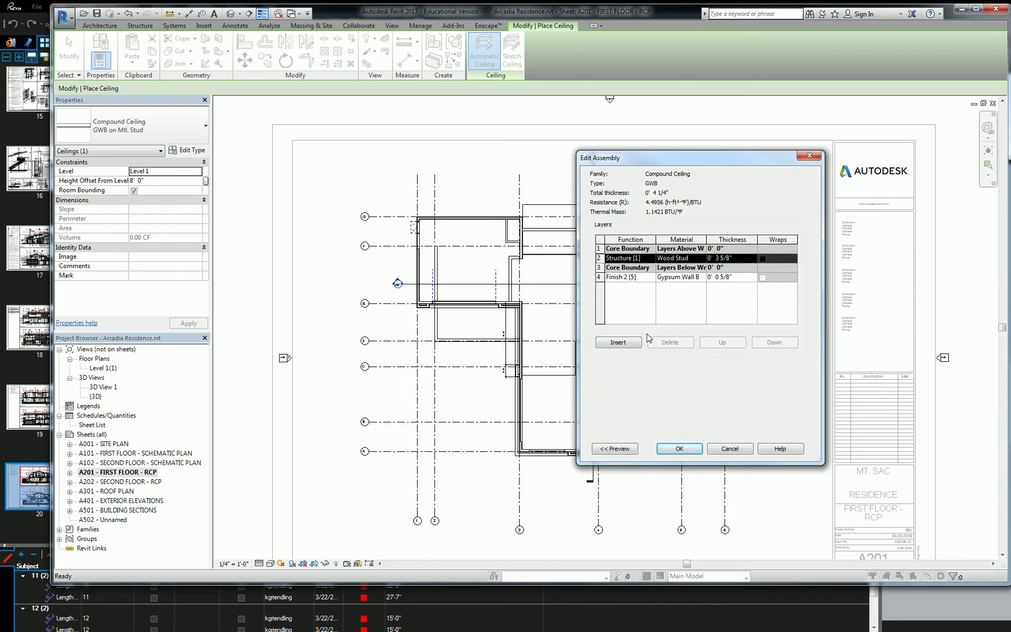
left_click(616, 277)
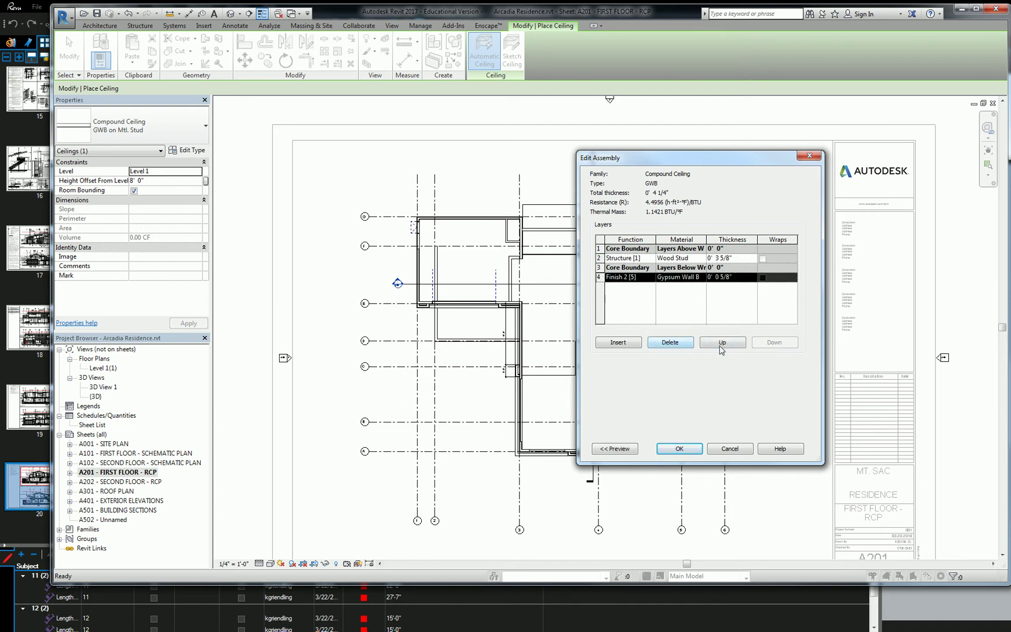
left_click(721, 348)
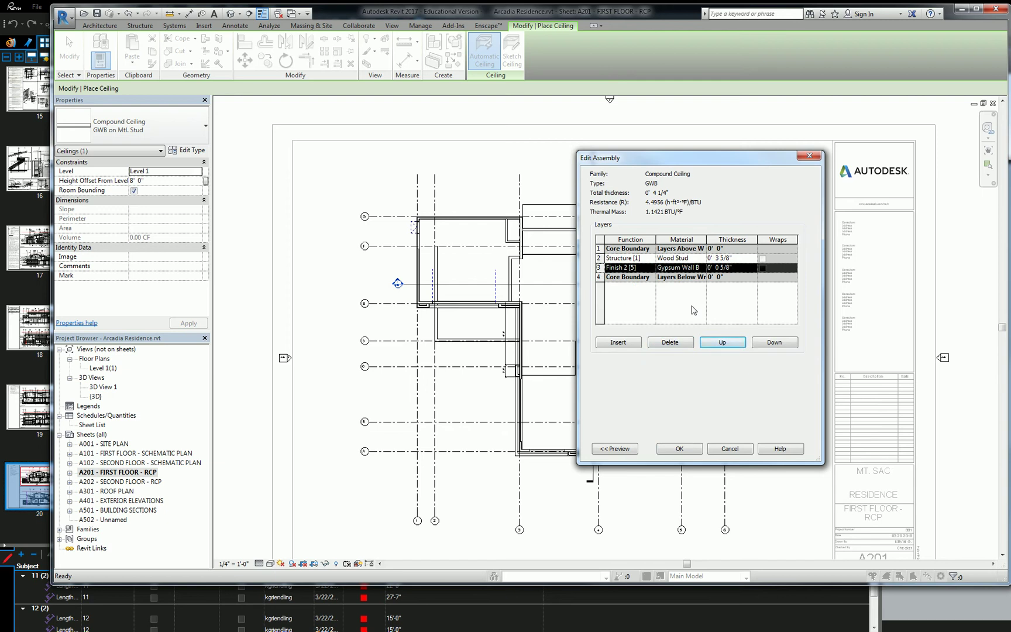
left_click(619, 261)
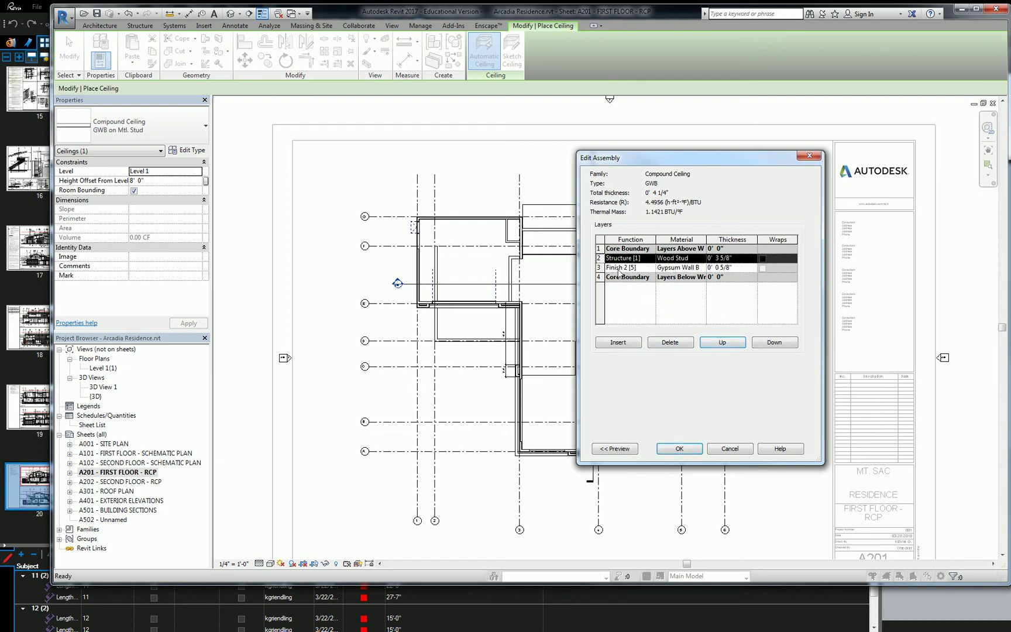
left_click(670, 345)
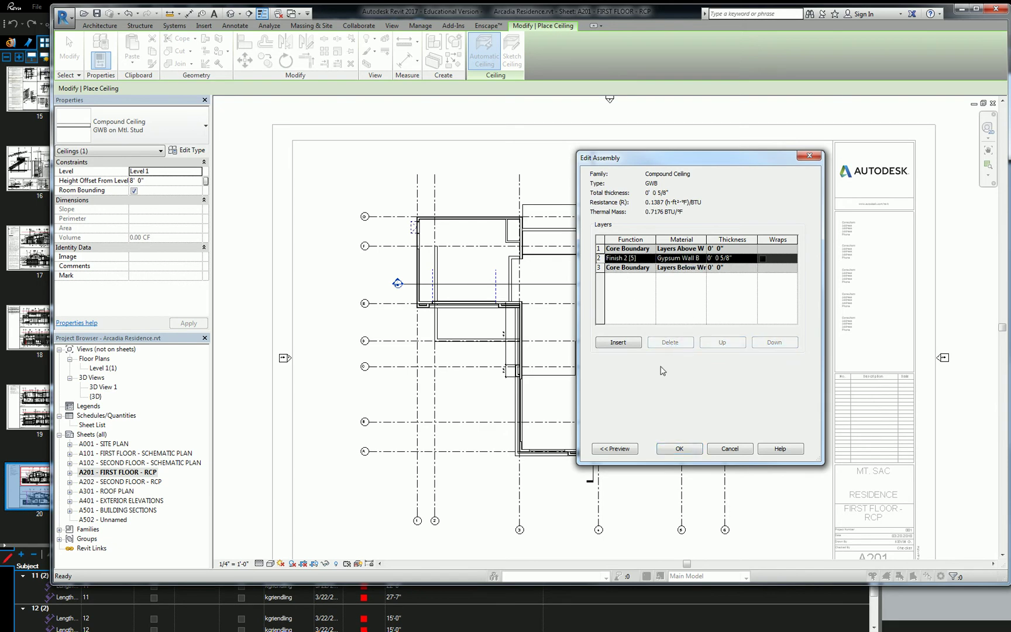
left_click(680, 448)
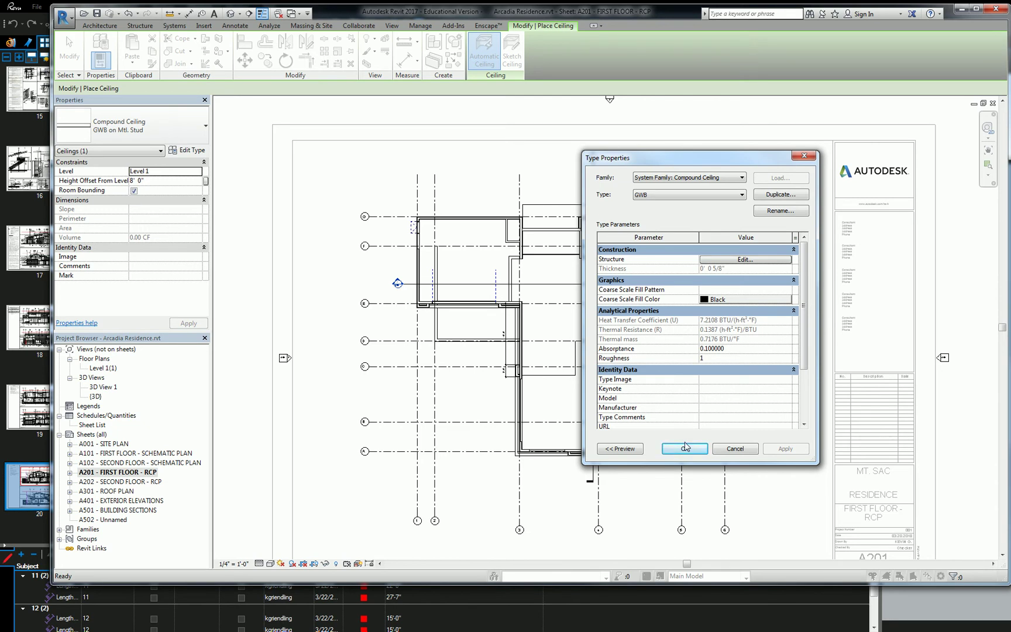
left_click(685, 447)
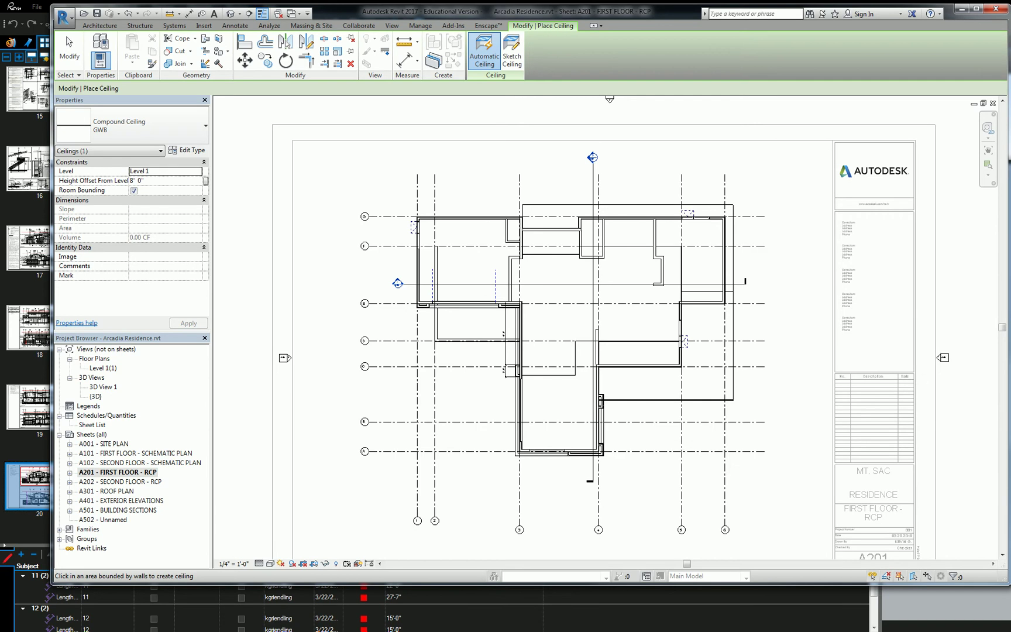
Open the page 13 ceiling plan in Bluebeam and zoom in on the kitchen's ceiling heights
key("alt+Tab")
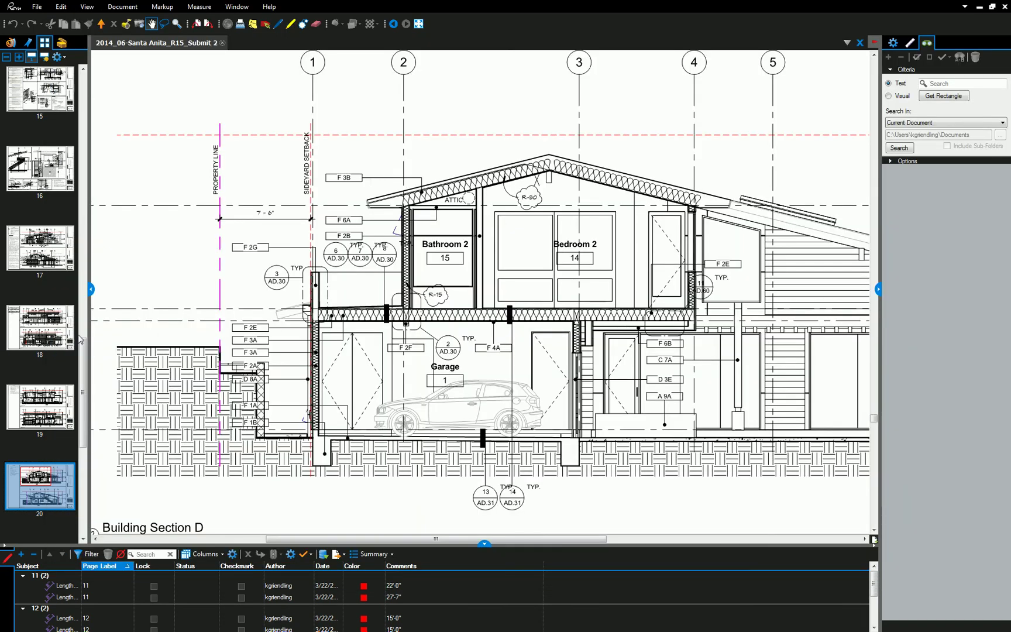
scroll(44, 250, "up", 5)
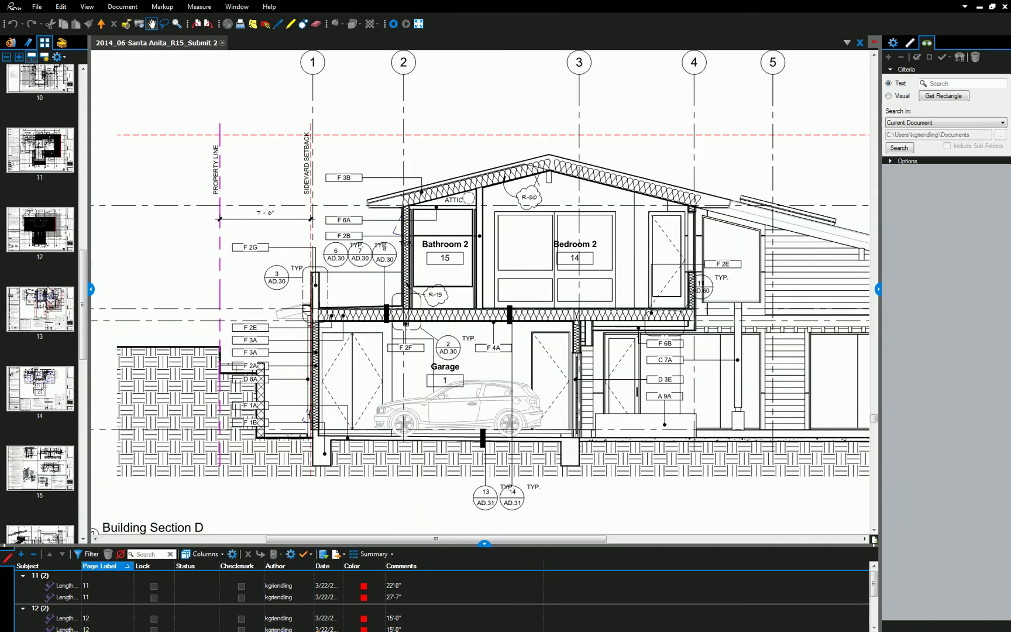
left_click(53, 293)
scroll(448, 281, "down", 4)
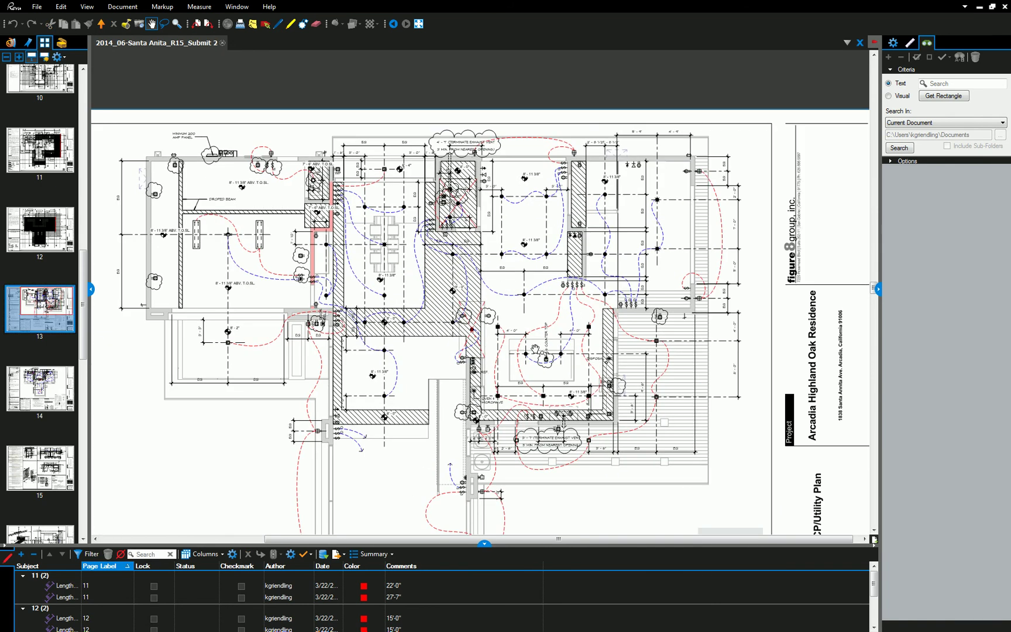
scroll(547, 360, "up", 3)
scroll(553, 360, "down", 3)
scroll(564, 374, "up", 2)
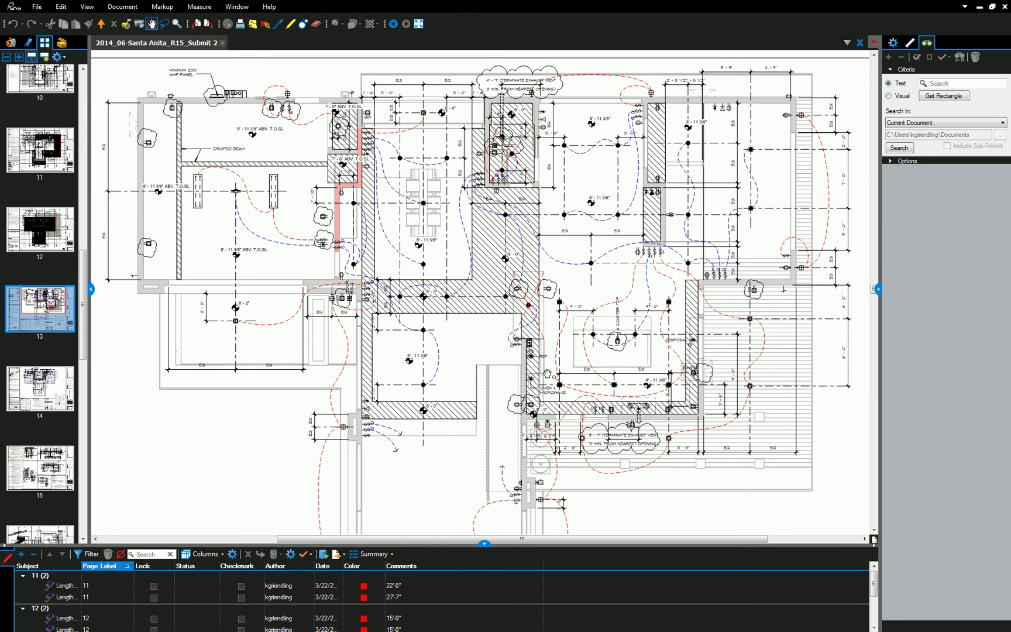
scroll(526, 230, "up", 2)
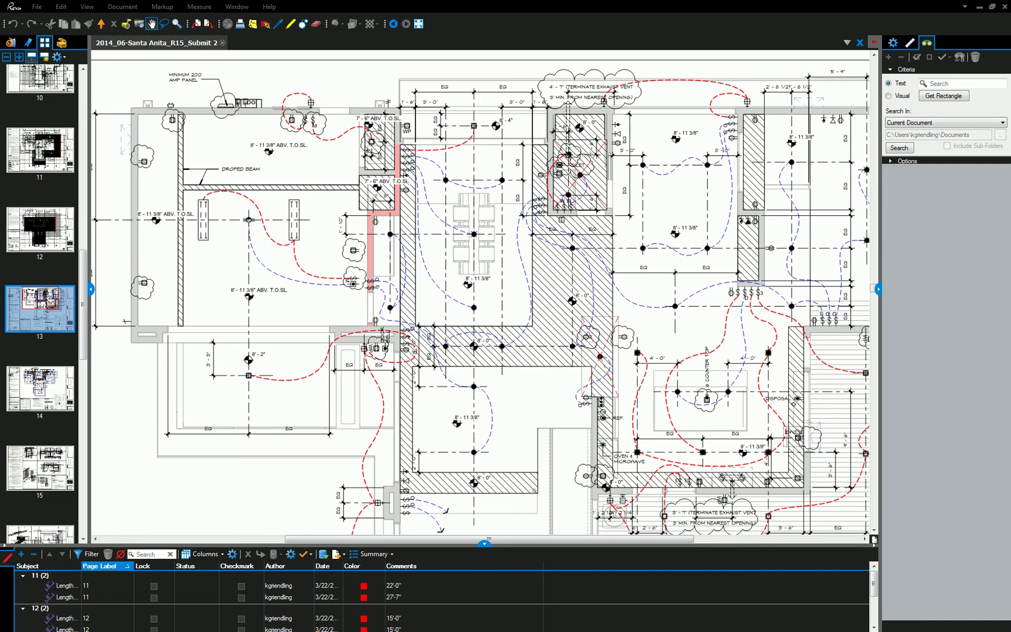
key("alt+Tab")
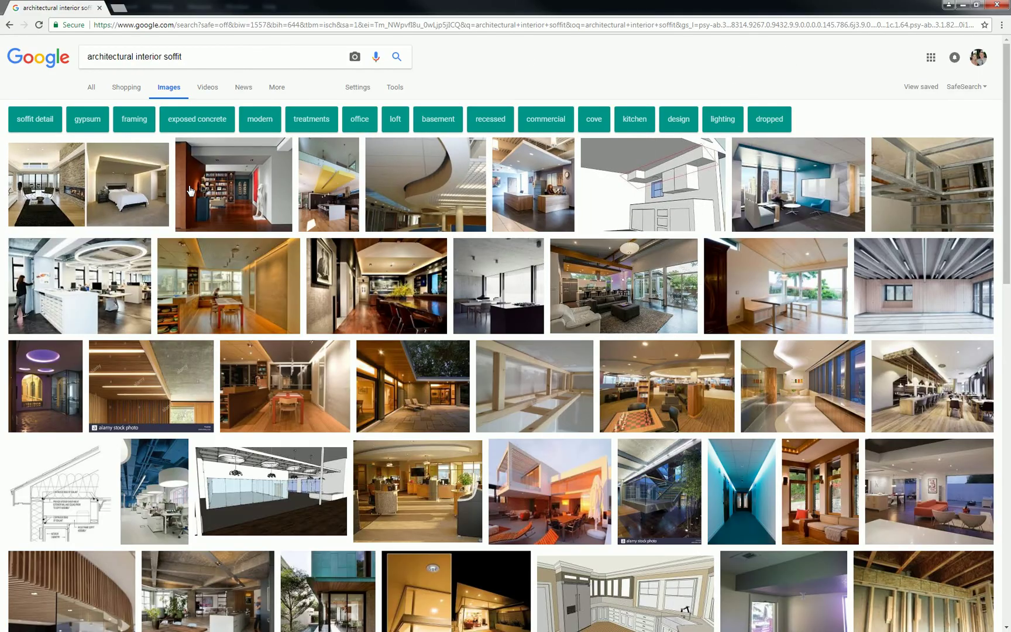
Preview the Interior Drop Soffits and curved soffit examples among the Google Images results
left_click(70, 178)
left_click(234, 193)
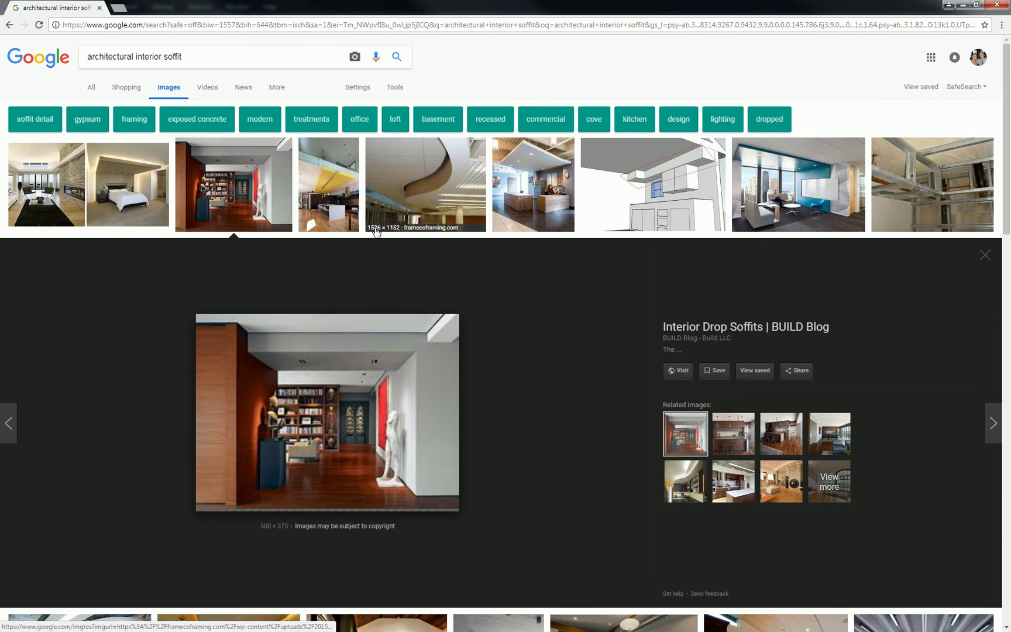
left_click(421, 193)
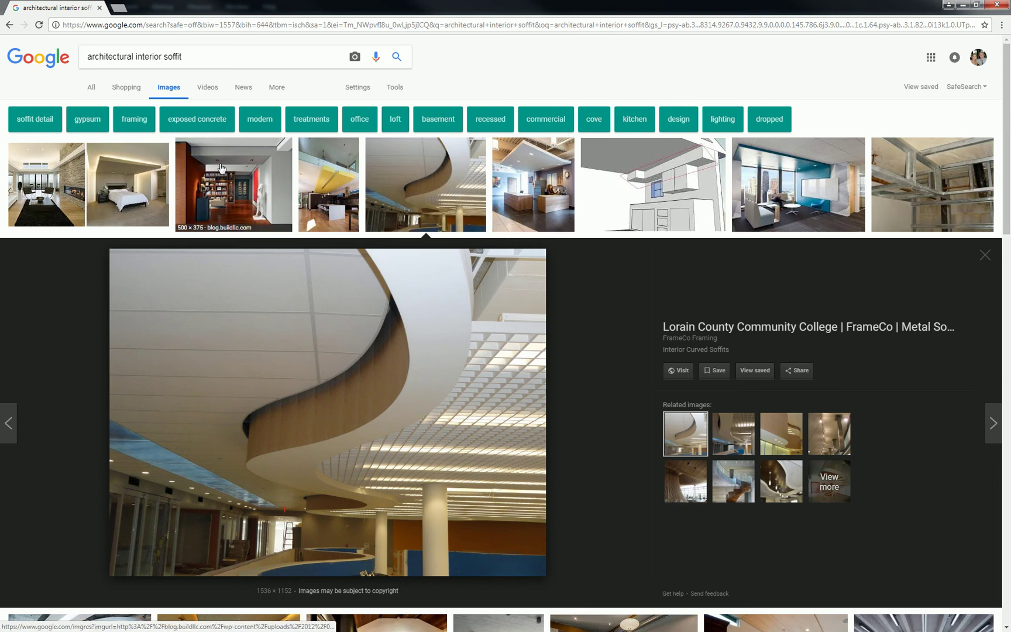
left_click(204, 169)
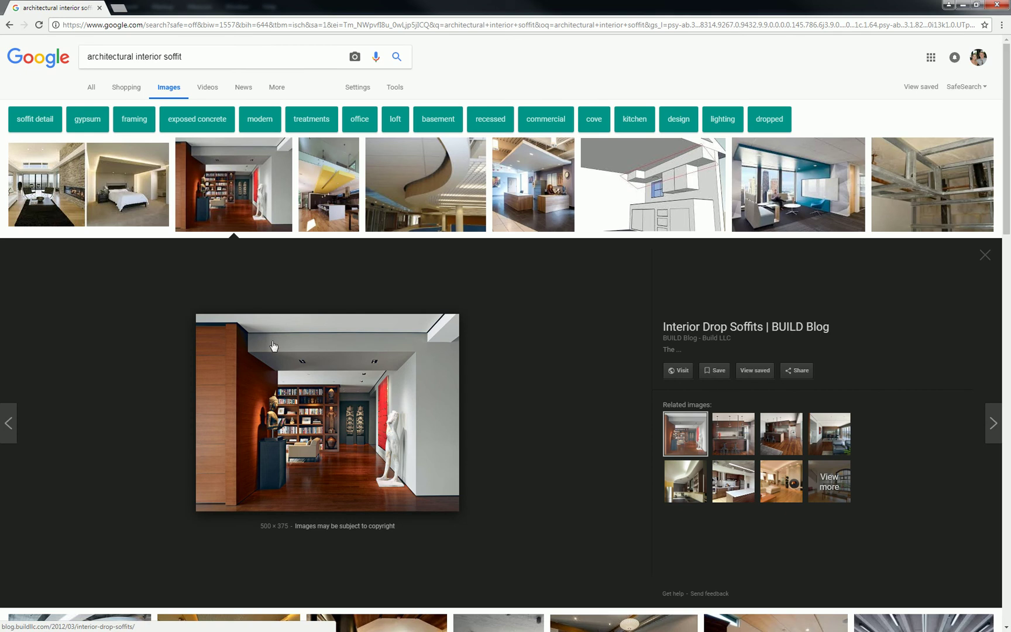
scroll(429, 318, "down", 5)
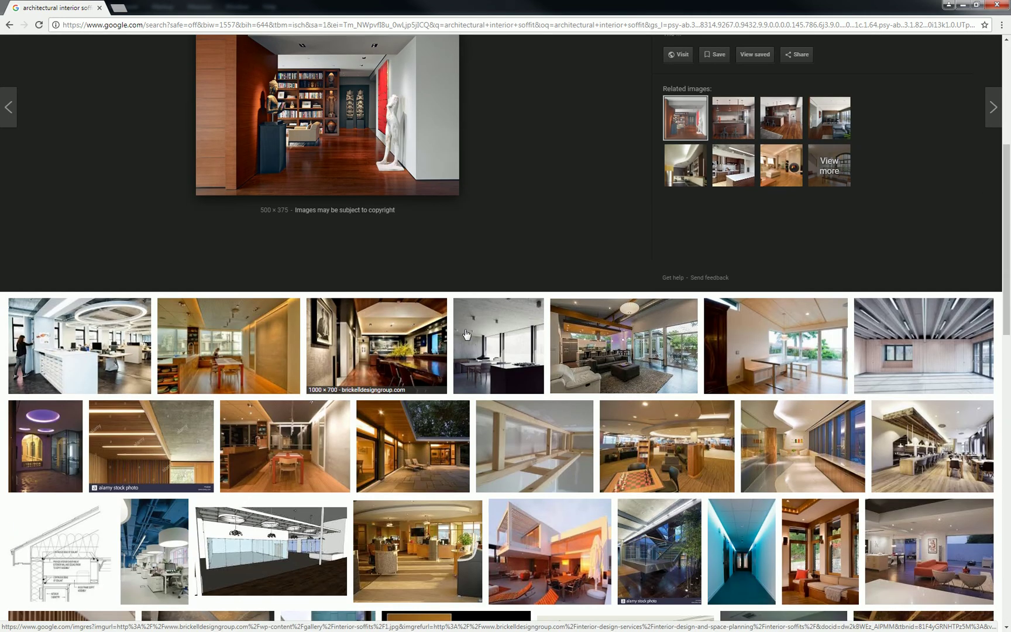
left_click(292, 348)
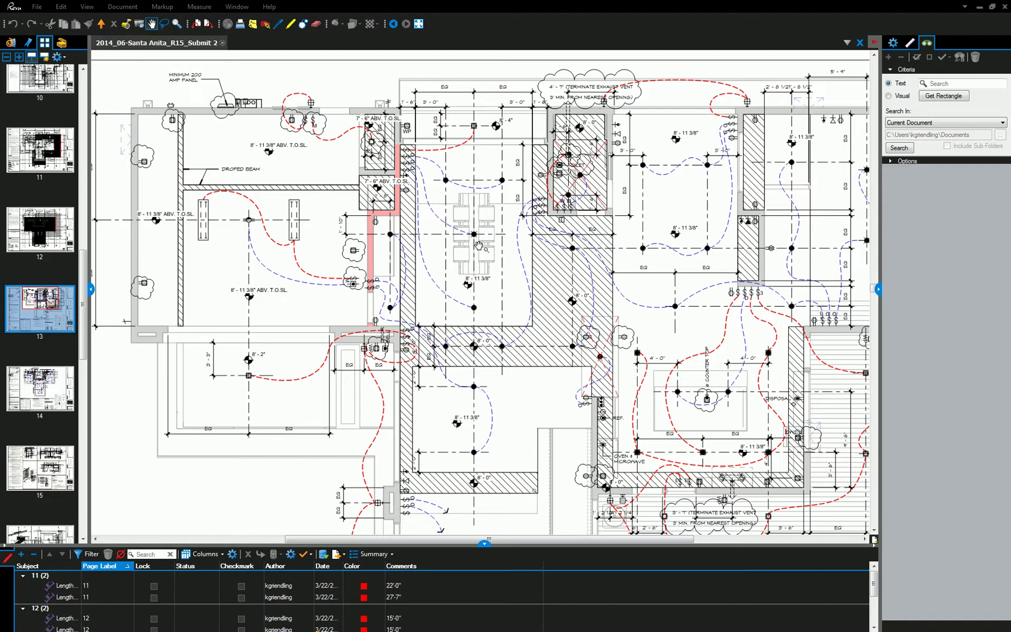
Circle the 8' - 11 3/8" and 8' - 0" kitchen spot elevations in red, then delete both circles
left_click_drag(555, 291, 446, 276)
scroll(413, 271, "up", 5)
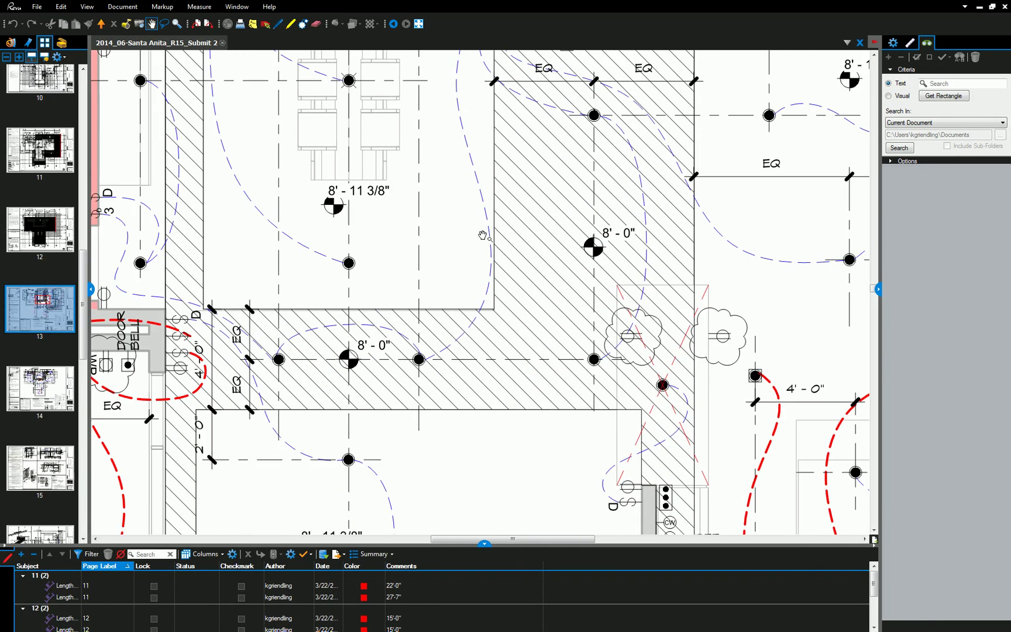
key("e")
left_click_drag(260, 137, 400, 249)
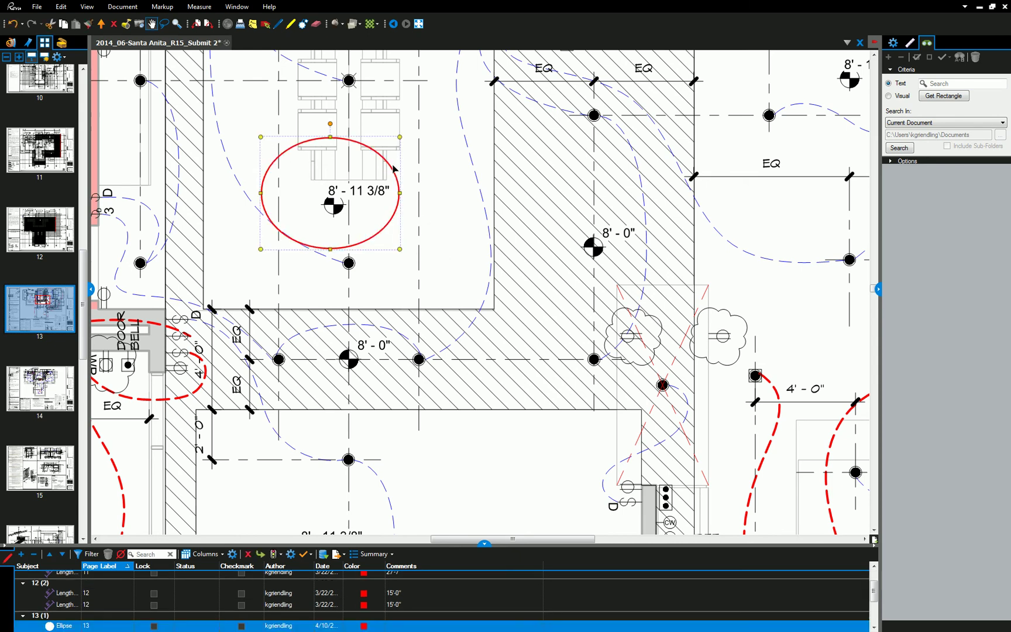
left_click_drag(392, 175, 411, 185)
left_click(556, 215)
left_click_drag(562, 198, 657, 286)
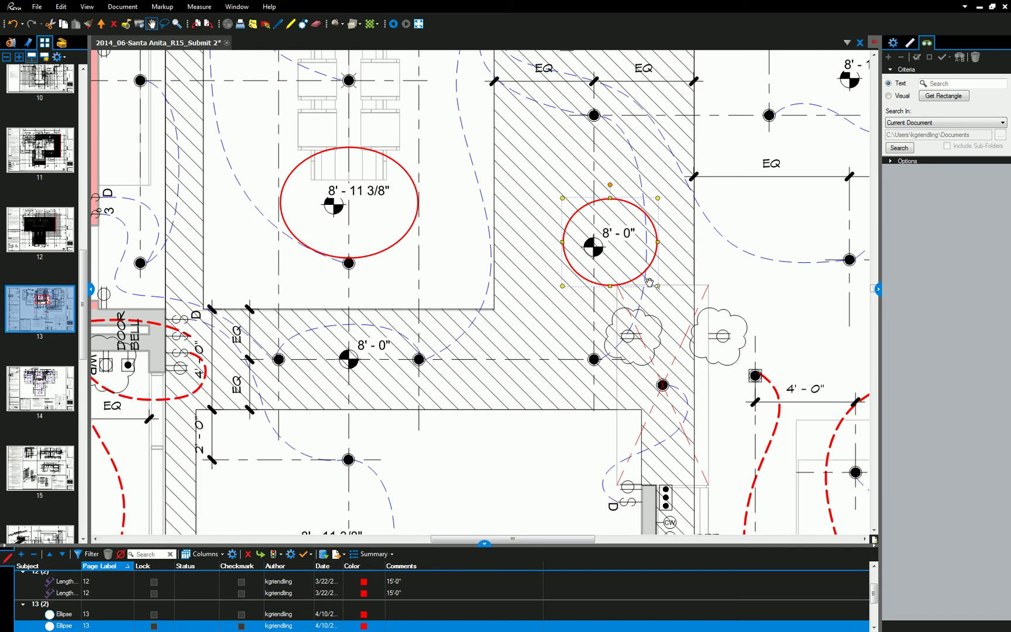
key("Delete")
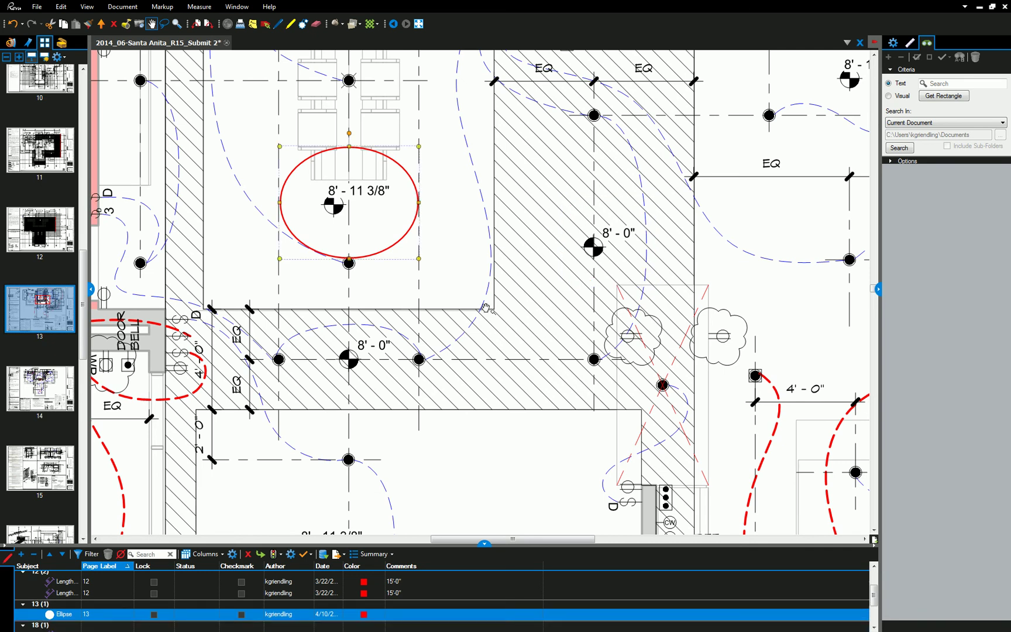
key("Delete")
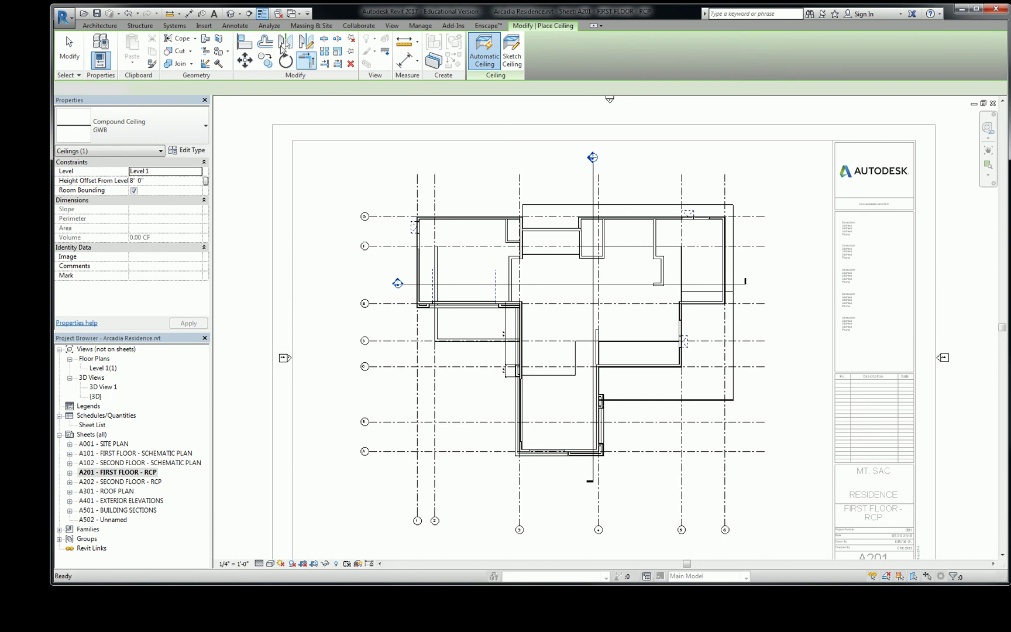
Exit ceiling placement and bring up the Annotate tab's spot elevation tools
key("Escape")
left_click(235, 26)
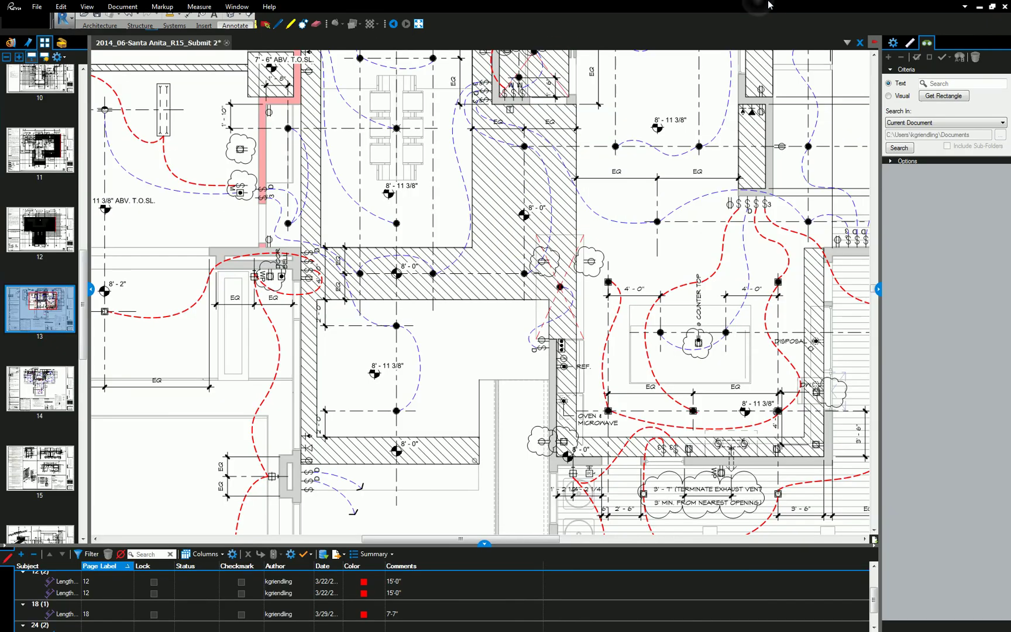
scroll(449, 186, "down", 5)
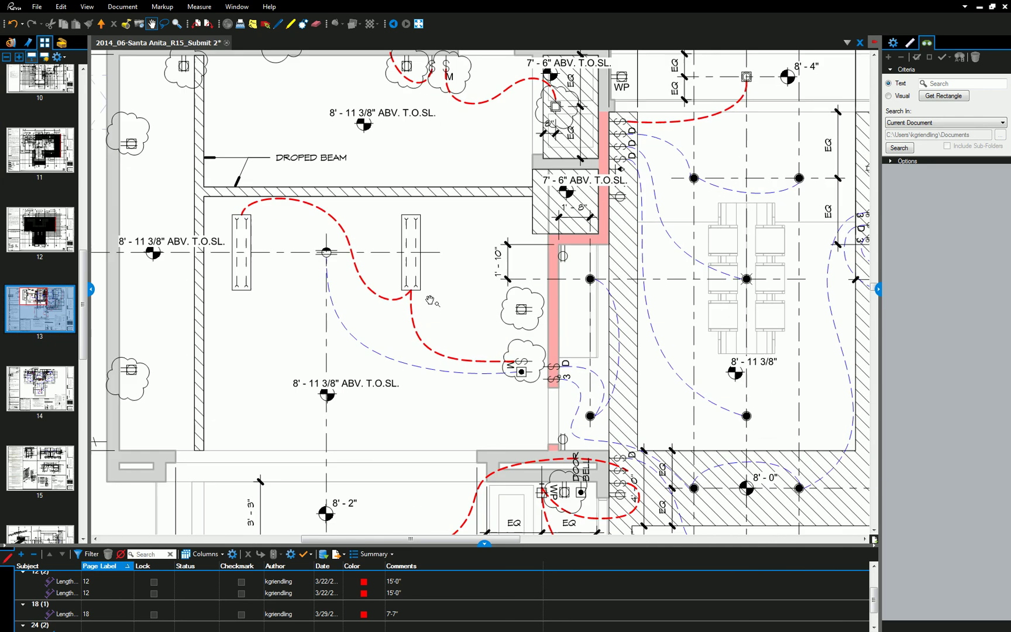
scroll(602, 334, "up", 3)
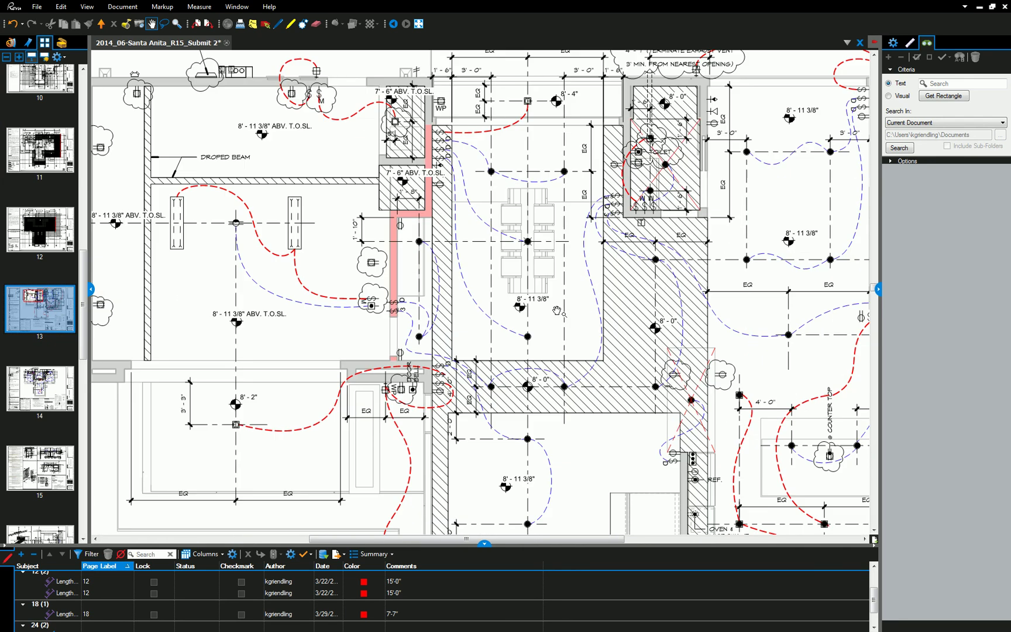
scroll(418, 172, "up", 2)
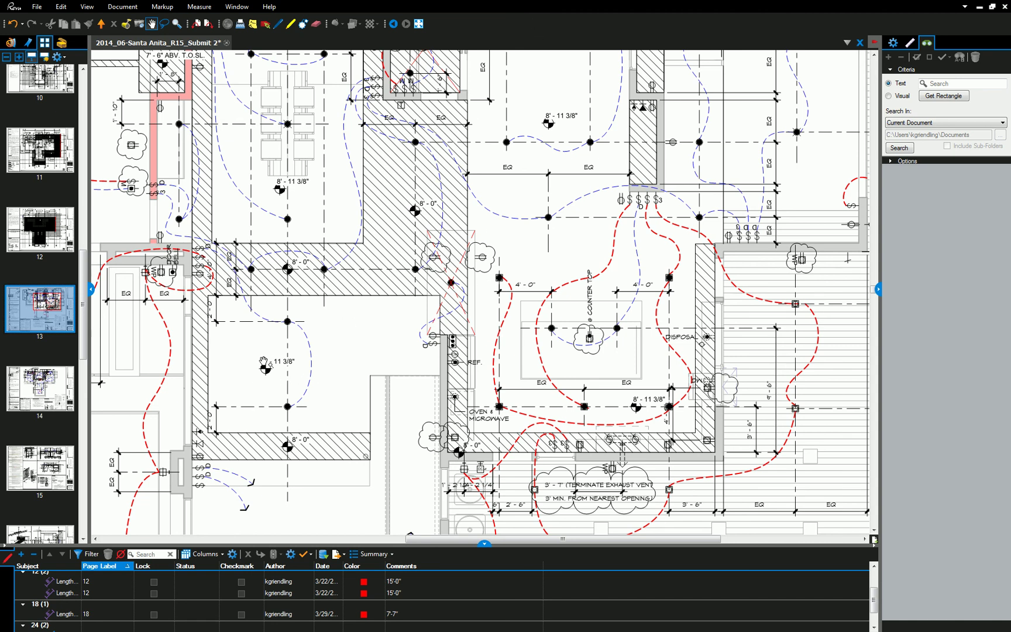
Bring up page 14, the RCP/Utility Plan, and zoom around to inspect its ceiling layout
left_click(36, 384)
scroll(529, 317, "down", 5)
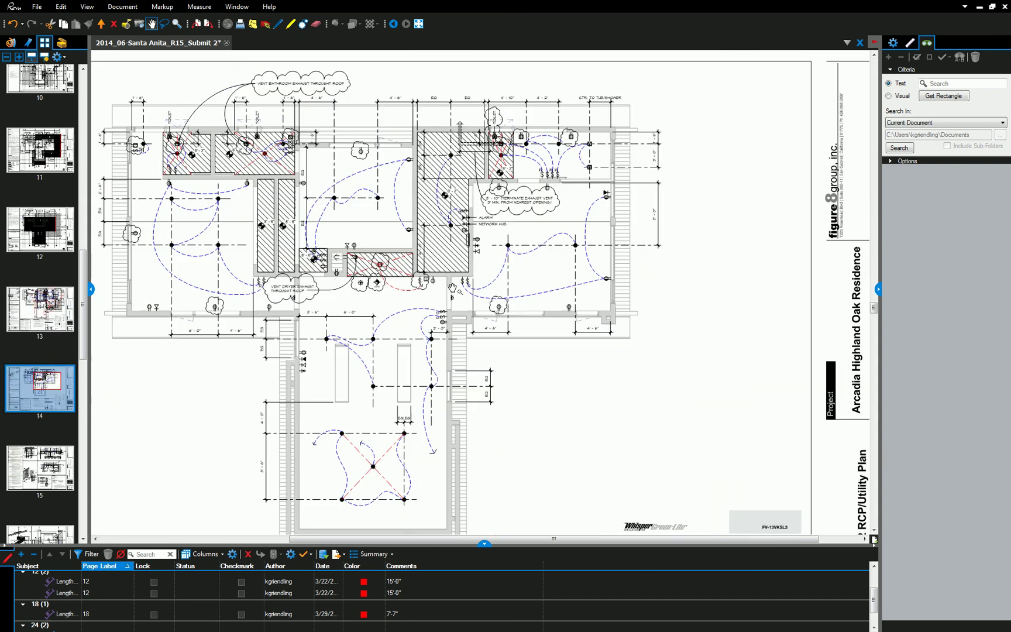
scroll(468, 354, "up", 6)
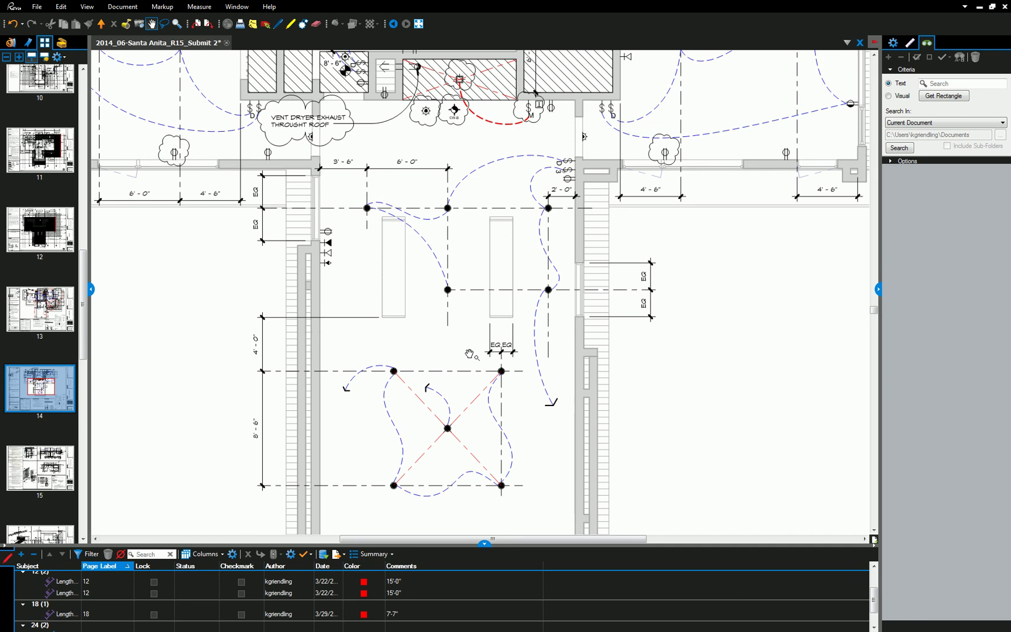
scroll(453, 338, "down", 3)
scroll(435, 269, "up", 2)
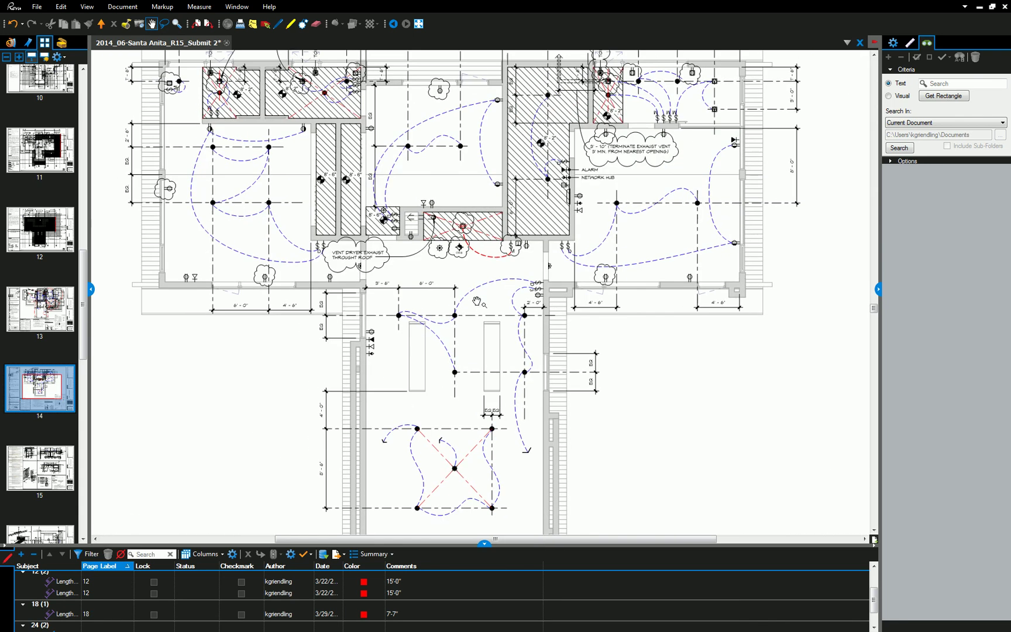